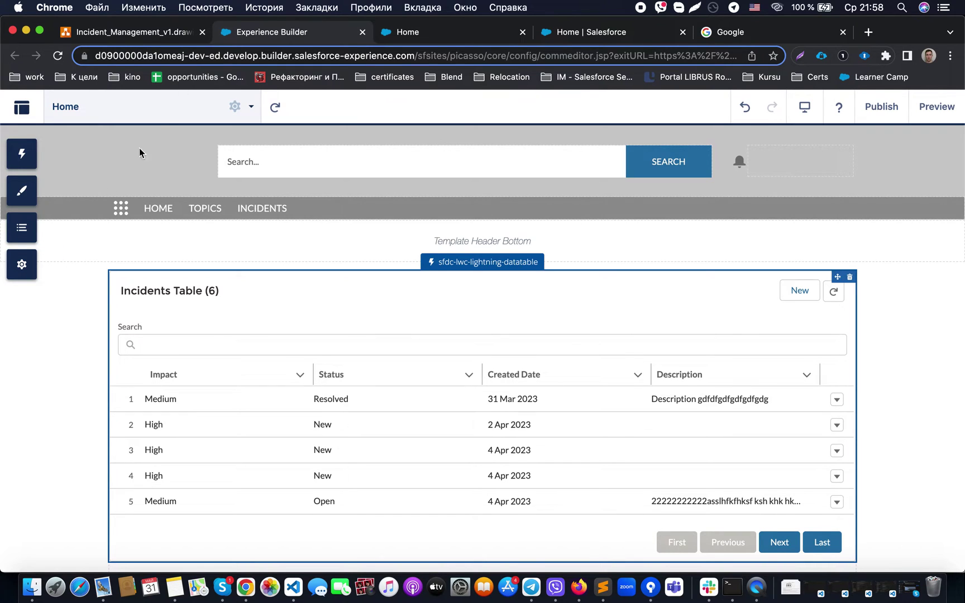
Step: Open the site's Security & Privacy settings and review the clickjack protection, trusted domains and Content Security Policy sections
{"action": "left_click", "coordinate": [23, 271]}
{"action": "scroll", "coordinate": [291, 274], "scroll_direction": "up", "scroll_amount": 5}
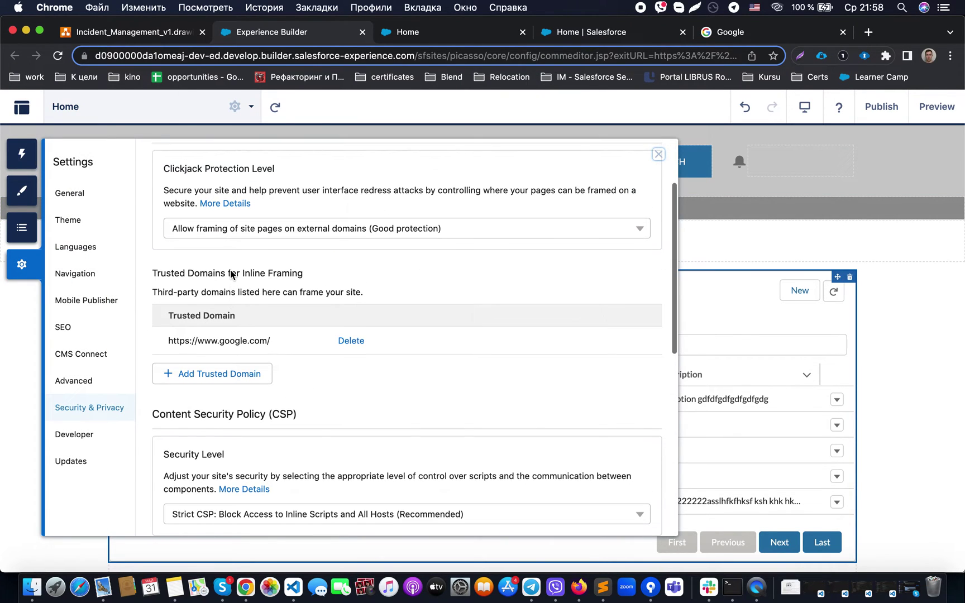
{"action": "scroll", "coordinate": [235, 426], "scroll_direction": "down", "scroll_amount": 4}
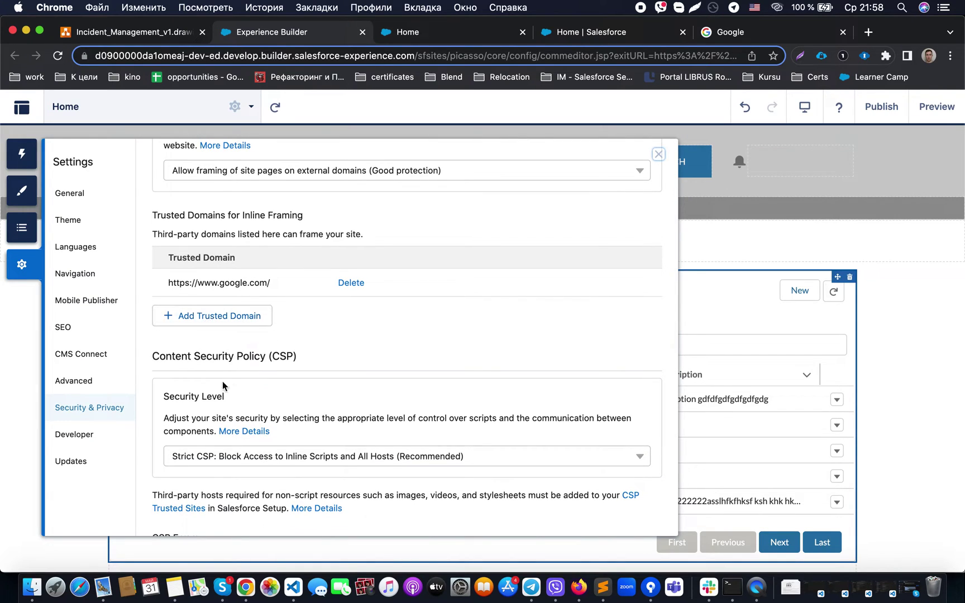
{"action": "scroll", "coordinate": [293, 425], "scroll_direction": "down", "scroll_amount": 1}
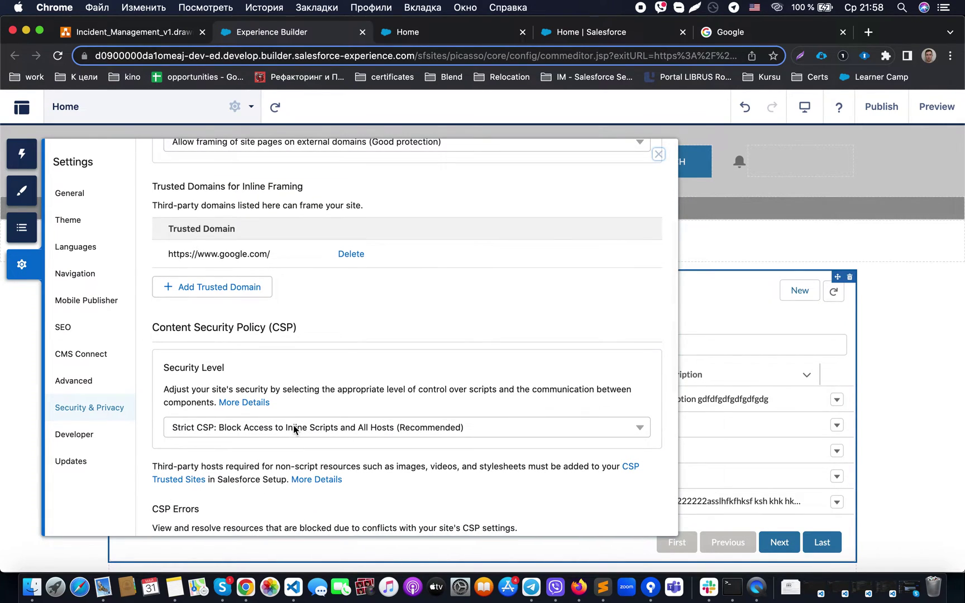
{"action": "scroll", "coordinate": [294, 429], "scroll_direction": "down", "scroll_amount": 2}
{"action": "scroll", "coordinate": [294, 429], "scroll_direction": "up", "scroll_amount": 5}
{"action": "scroll", "coordinate": [293, 424], "scroll_direction": "up", "scroll_amount": 1}
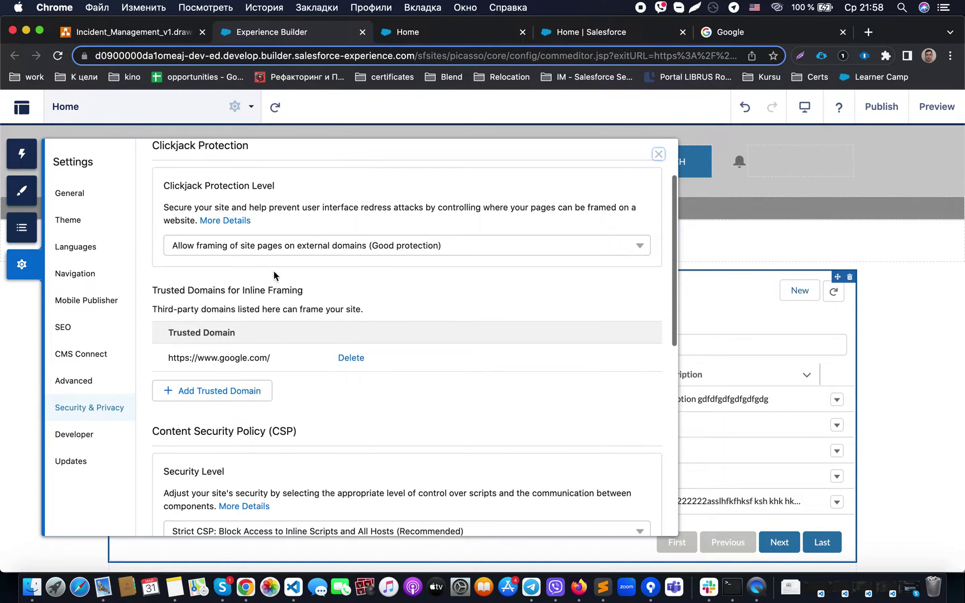
Step: Examine the available clickjack protection levels and the trusted domain listed for inline framing
{"action": "left_click", "coordinate": [252, 245]}
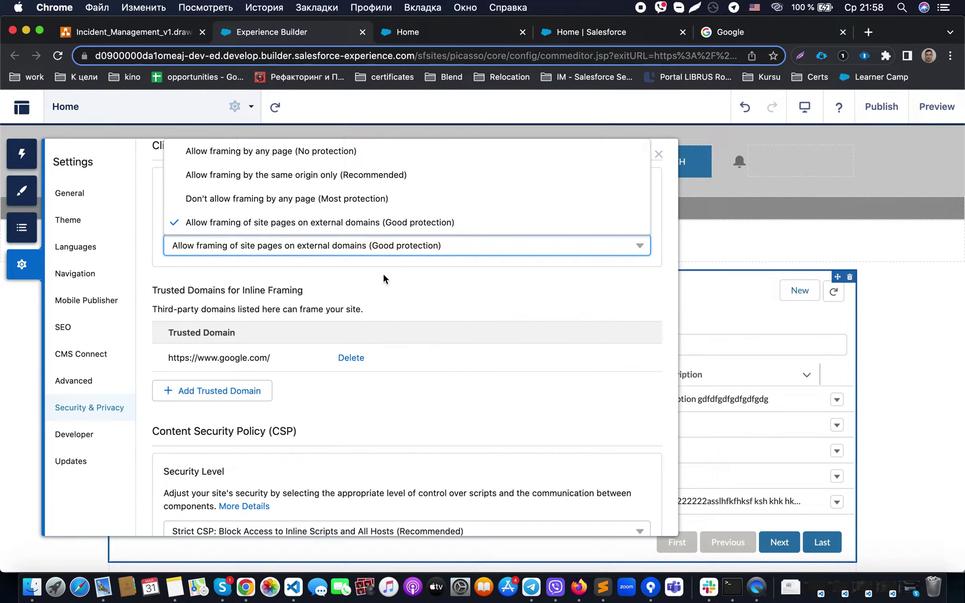
{"action": "left_click", "coordinate": [398, 291]}
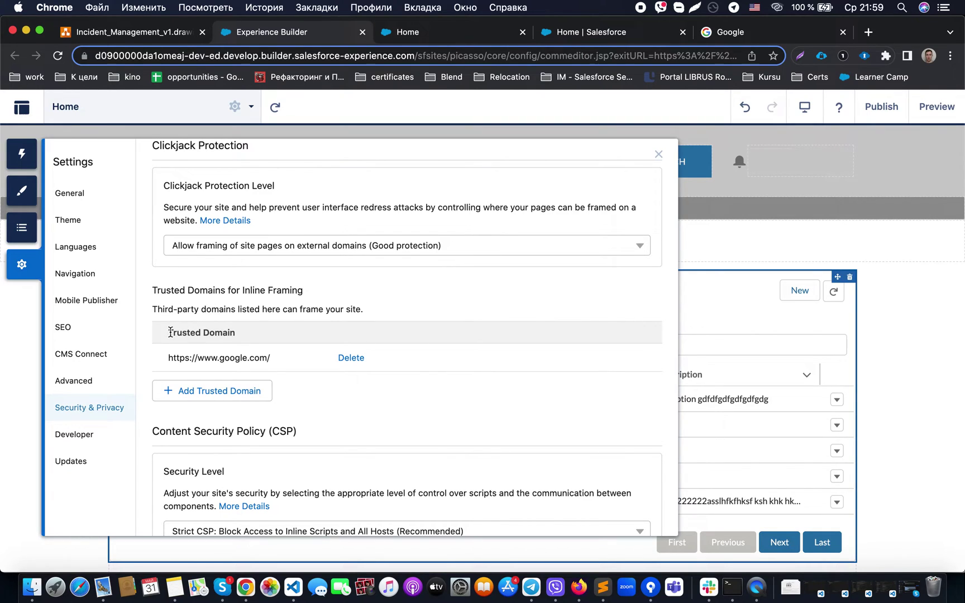
{"action": "left_click_drag", "start_coordinate": [171, 332], "coordinate": [238, 332]}
{"action": "left_click", "coordinate": [240, 333]}
{"action": "left_click_drag", "start_coordinate": [169, 358], "coordinate": [261, 357]}
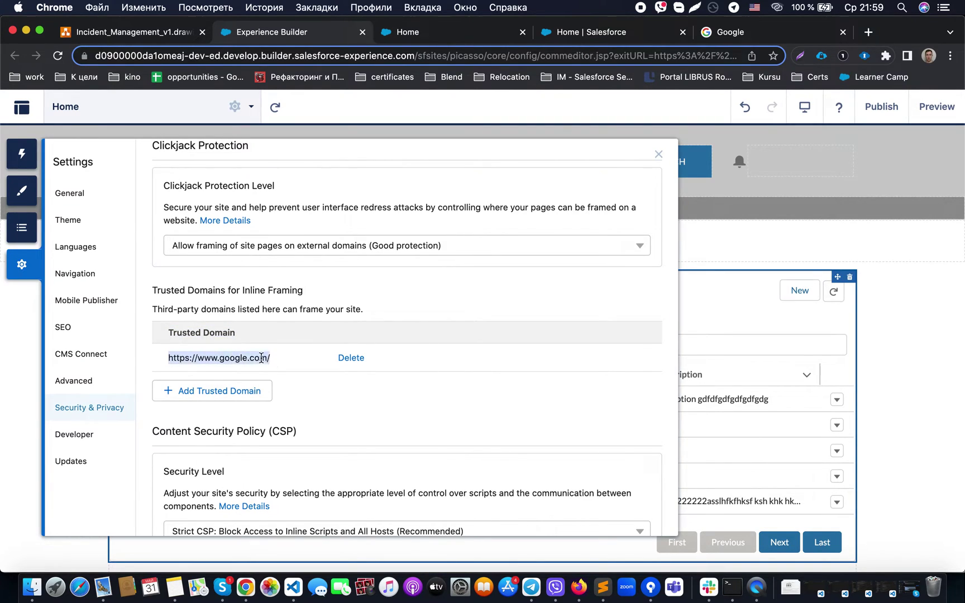
{"action": "left_click", "coordinate": [260, 358]}
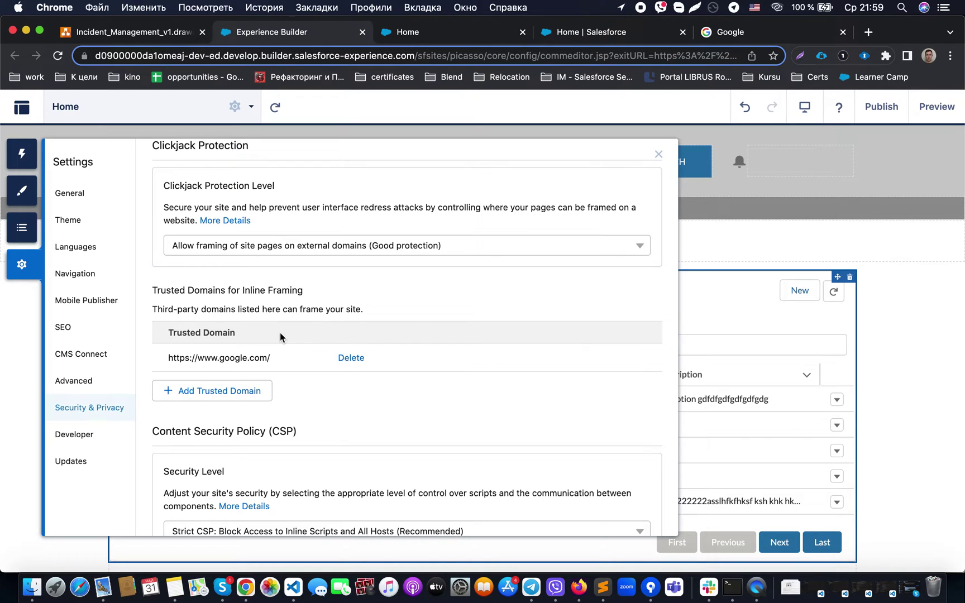
Step: Check the site's Advanced settings and the guest users' public access option in the General settings, keeping public access enabled, and close the settings
{"action": "left_click", "coordinate": [108, 381]}
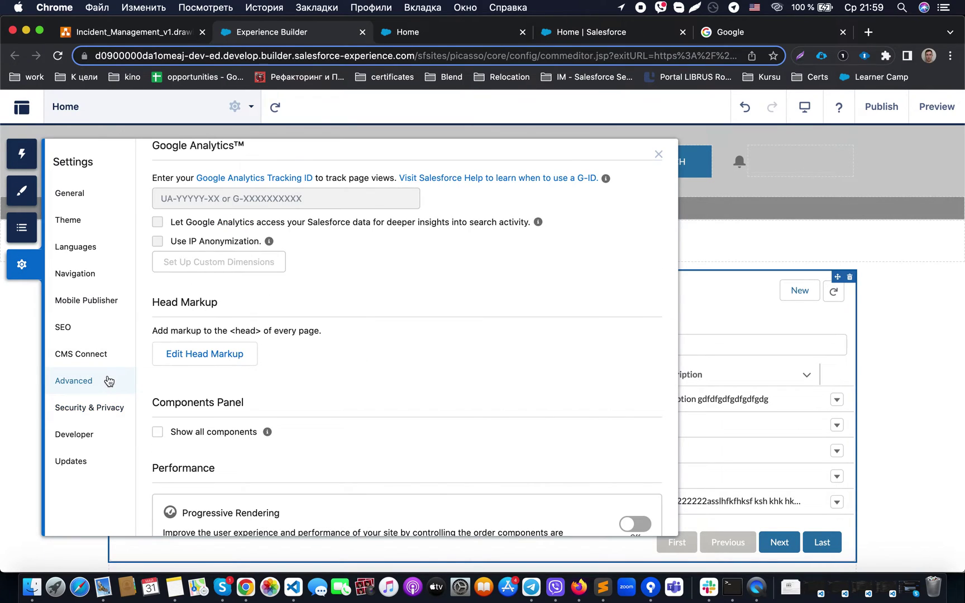
{"action": "scroll", "coordinate": [199, 315], "scroll_direction": "up", "scroll_amount": 3}
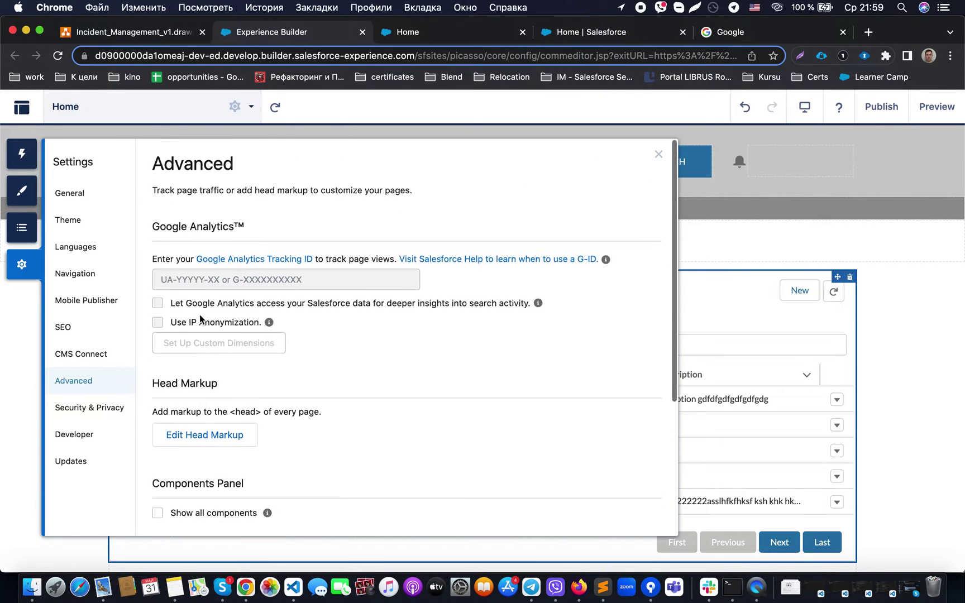
{"action": "left_click", "coordinate": [91, 204]}
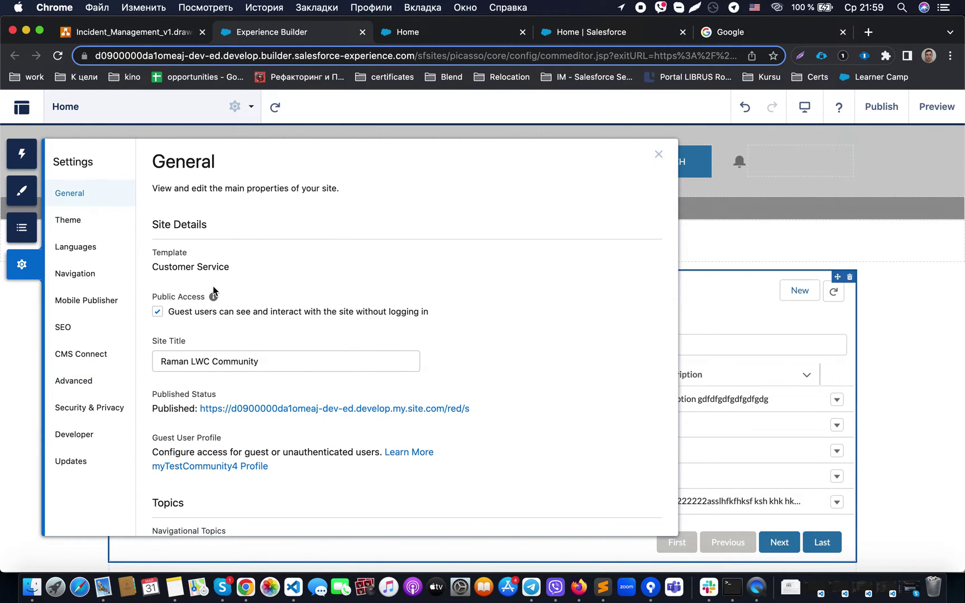
{"action": "left_click_drag", "start_coordinate": [179, 311], "coordinate": [429, 313]}
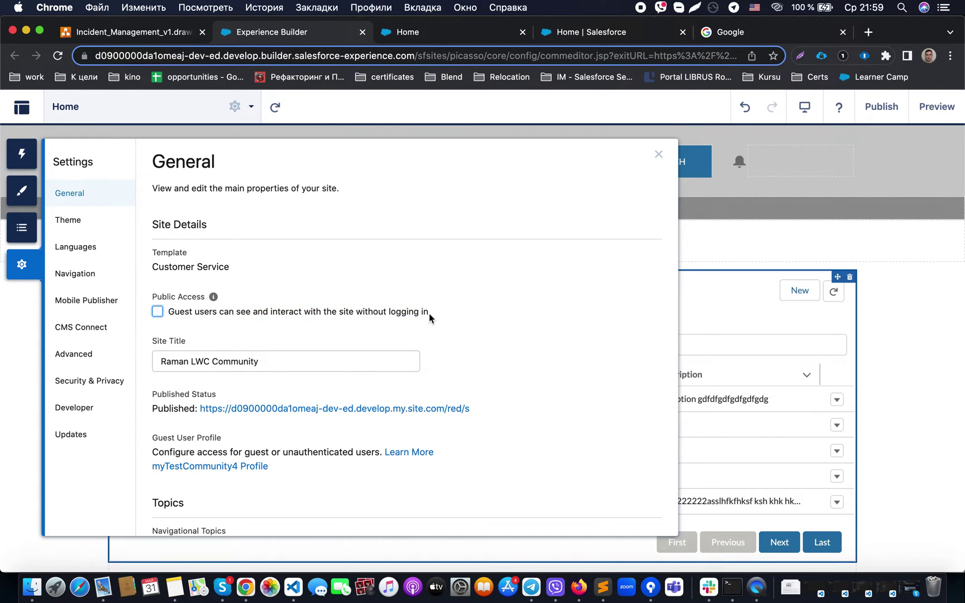
{"action": "left_click", "coordinate": [158, 314]}
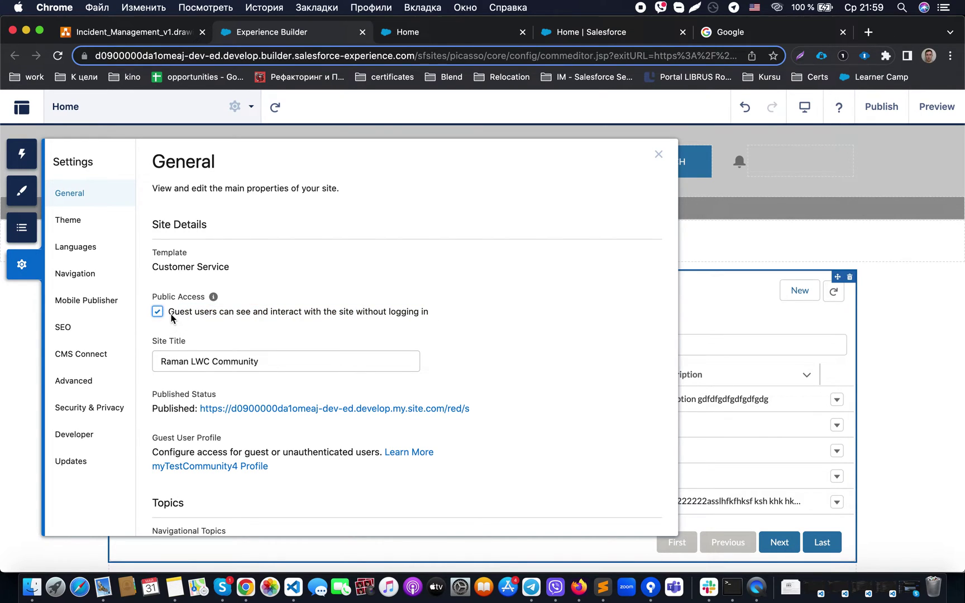
{"action": "left_click", "coordinate": [658, 155]}
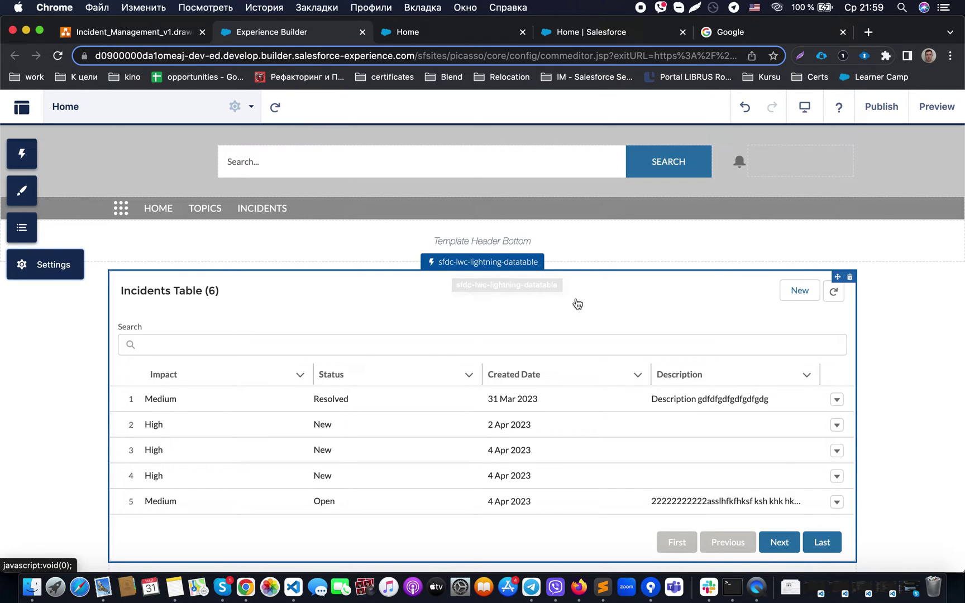
Step: Open the Incidents Table component's properties and inspect its title and object API name
{"action": "left_click", "coordinate": [683, 316]}
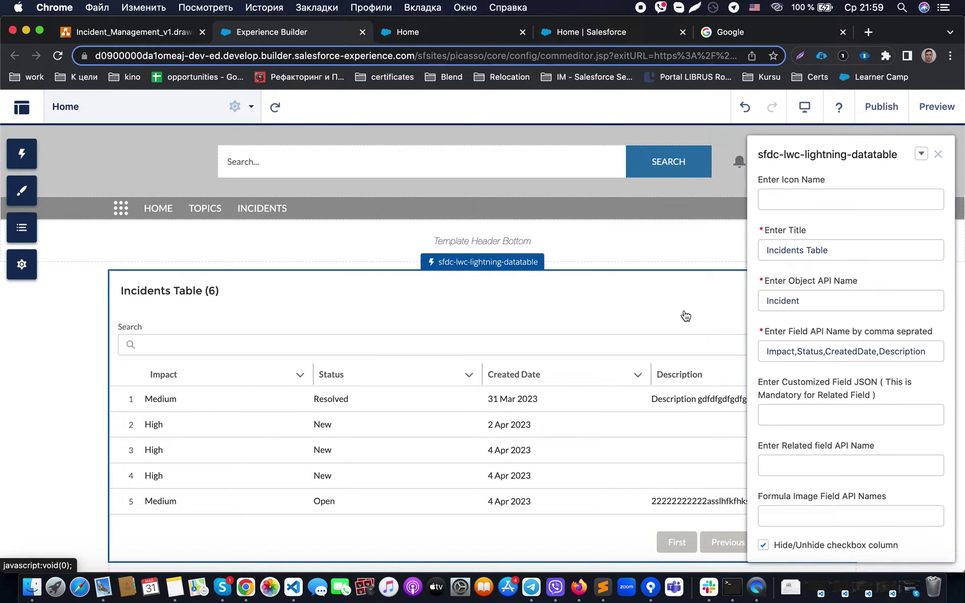
{"action": "left_click", "coordinate": [829, 250]}
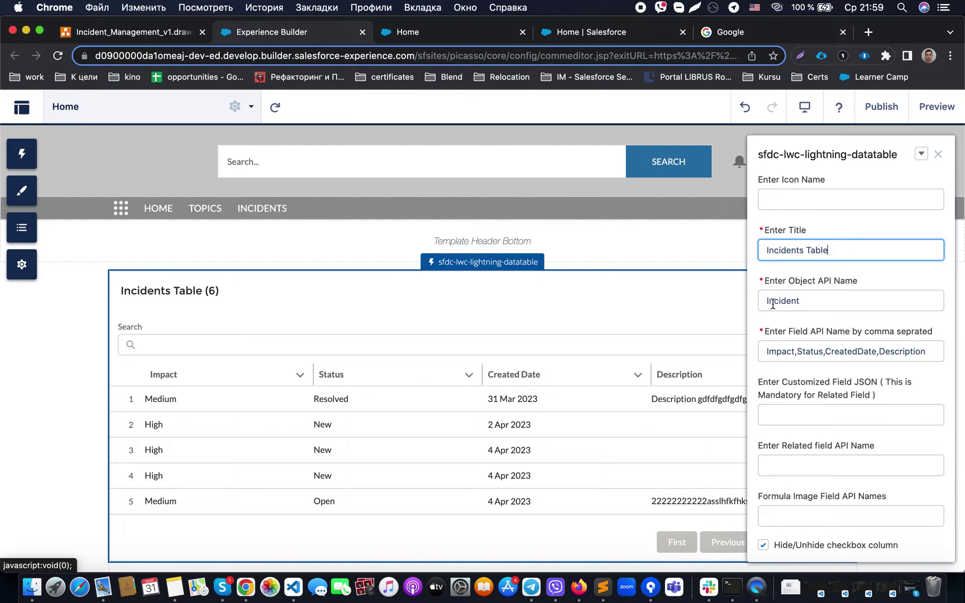
{"action": "left_click", "coordinate": [817, 299]}
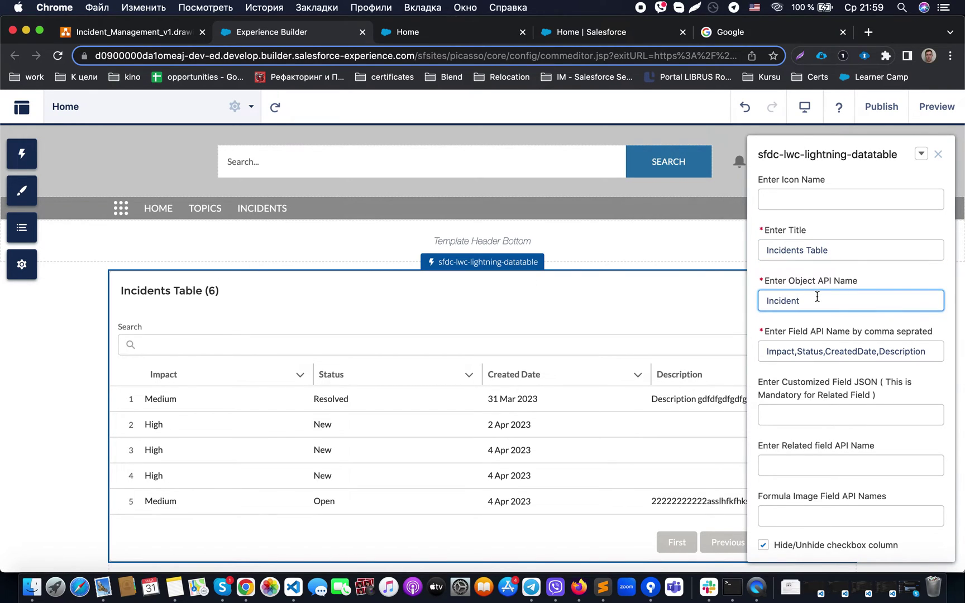
Step: Replace the Incidents Table component's object API name with Account
{"action": "left_click_drag", "start_coordinate": [824, 299], "coordinate": [714, 305]}
{"action": "key", "text": "BackSpace"}
{"action": "type", "text": "Acoun"}
{"action": "key", "text": "BackSpace"}
{"action": "key", "text": "BackSpace"}
{"action": "key", "text": "BackSpace"}
{"action": "key", "text": "BackSpace"}
{"action": "type", "text": "ccount"}
Step: Set the component's object API name back to Incident
{"action": "key", "text": "super+a"}
{"action": "key", "text": "BackSpace"}
{"action": "type", "text": "Incident"}
{"action": "left_click", "coordinate": [821, 318]}
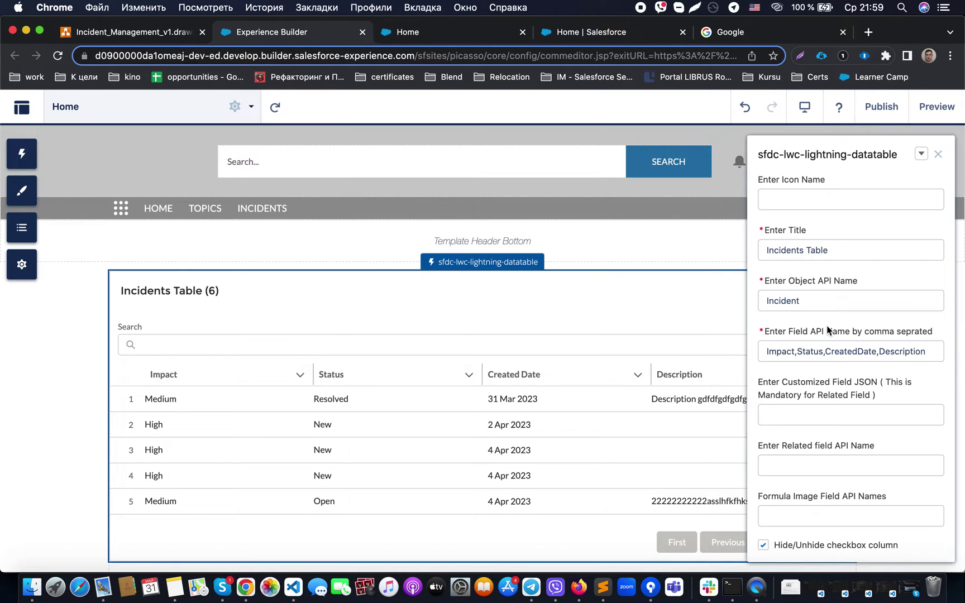
Step: Disable the Incidents Table's search option, enable it again, and close the component's properties
{"action": "scroll", "coordinate": [827, 331], "scroll_direction": "down", "scroll_amount": 1}
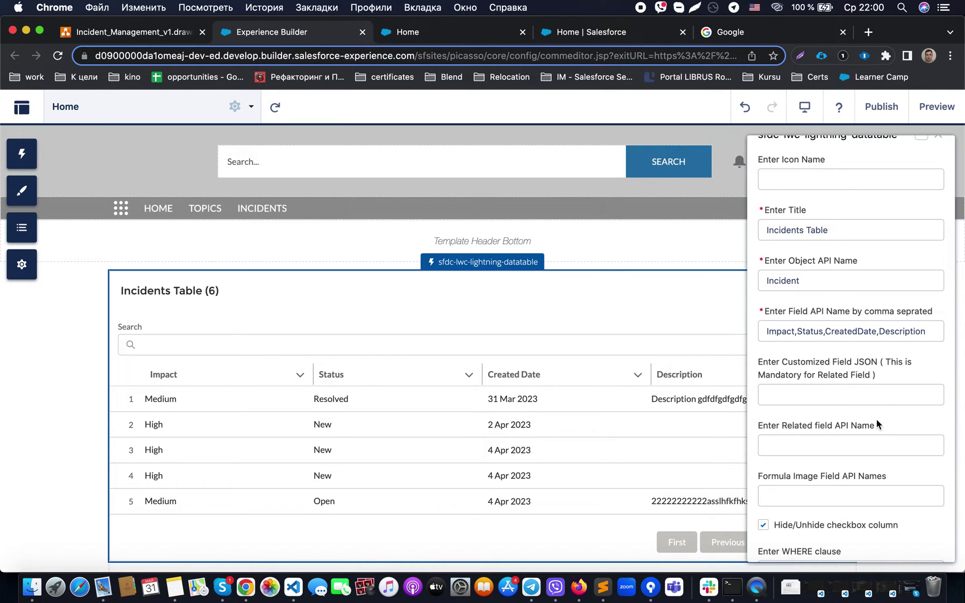
{"action": "scroll", "coordinate": [875, 419], "scroll_direction": "down", "scroll_amount": 5}
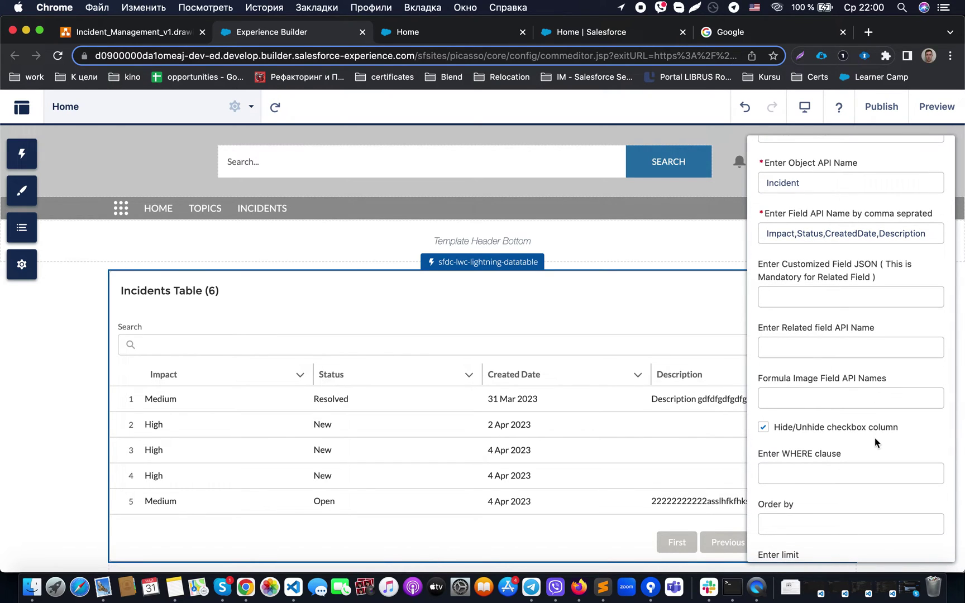
{"action": "scroll", "coordinate": [875, 443], "scroll_direction": "down", "scroll_amount": 5}
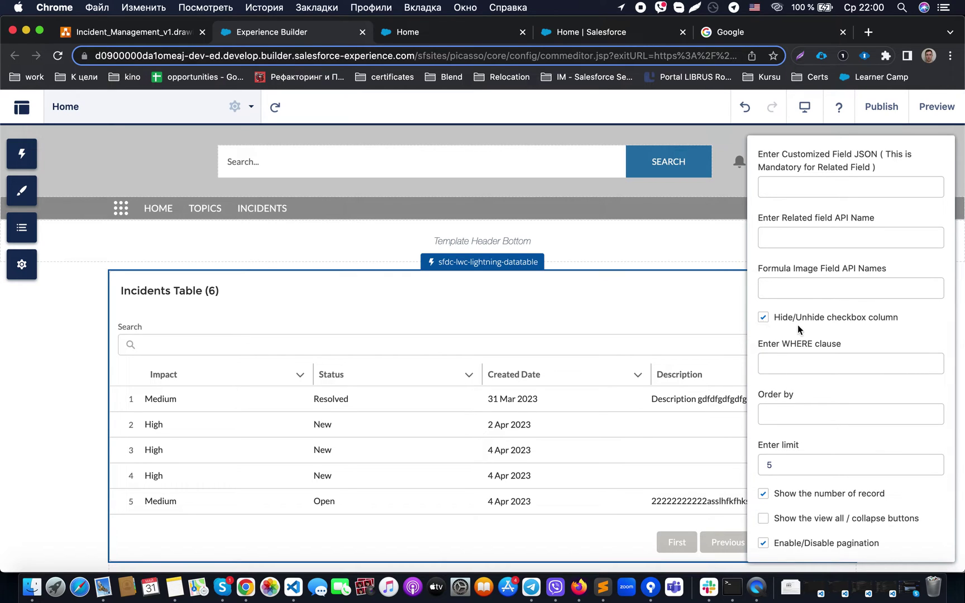
{"action": "scroll", "coordinate": [856, 406], "scroll_direction": "down", "scroll_amount": 3}
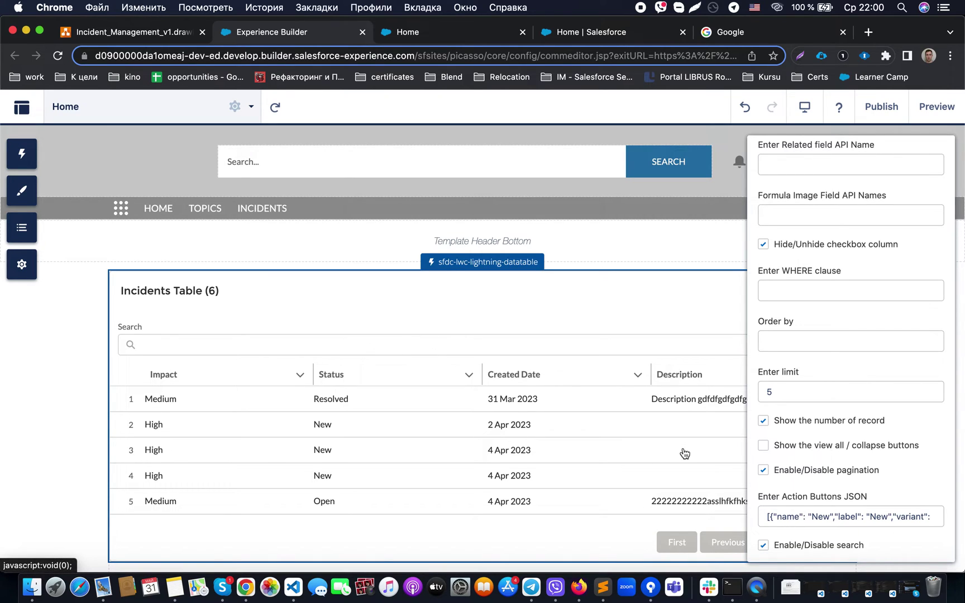
{"action": "left_click", "coordinate": [763, 545]}
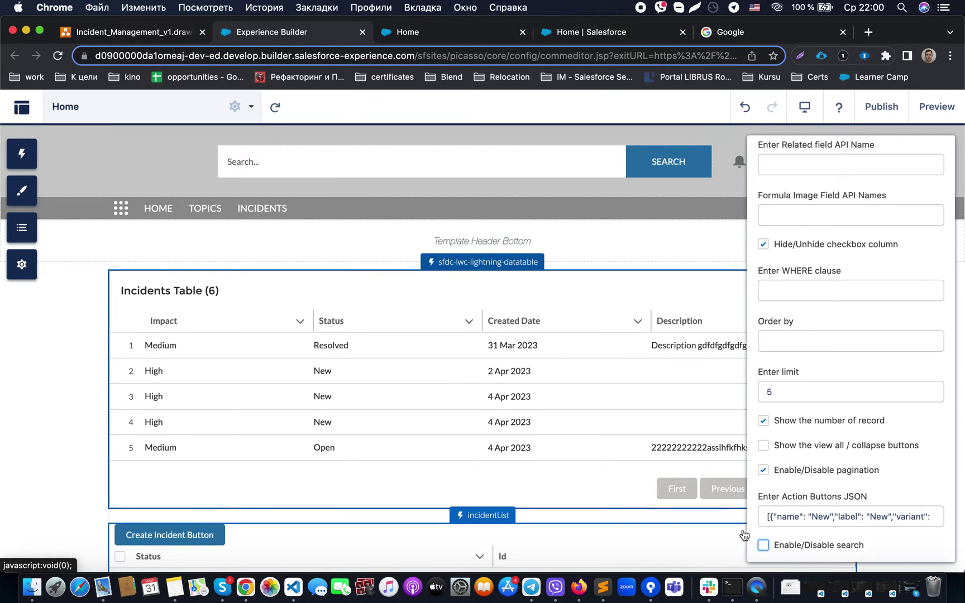
{"action": "left_click", "coordinate": [764, 545]}
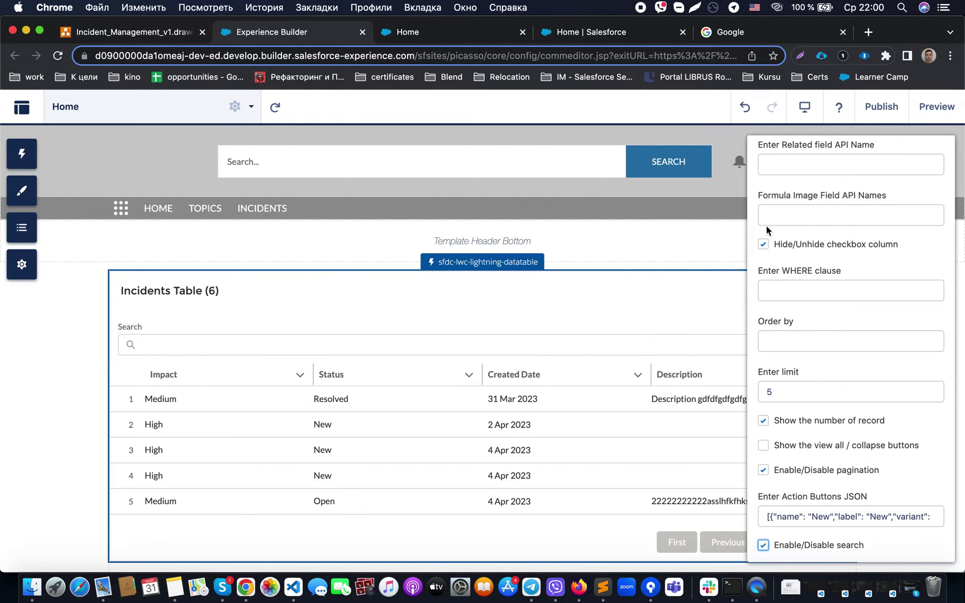
{"action": "scroll", "coordinate": [823, 235], "scroll_direction": "up", "scroll_amount": 5}
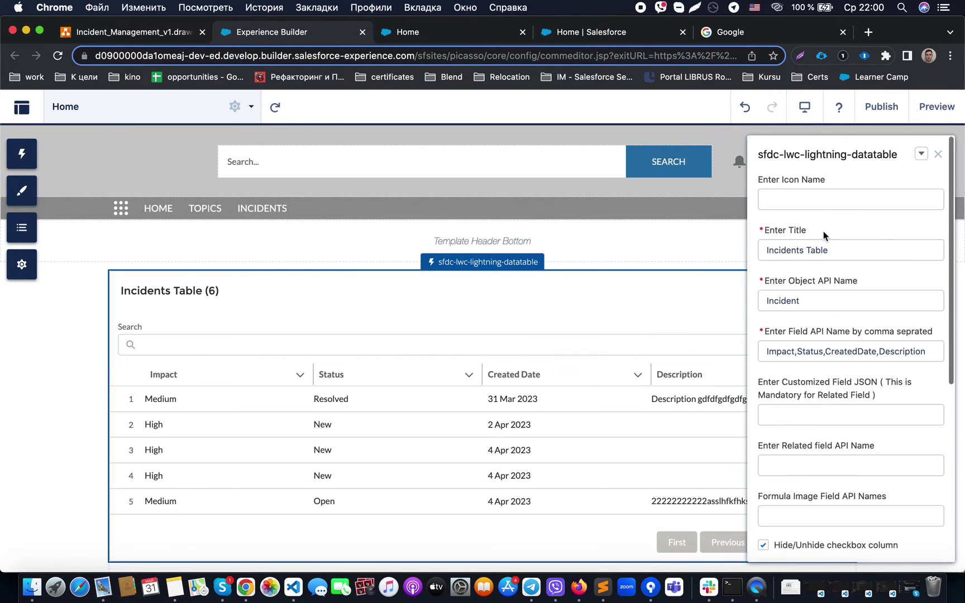
{"action": "left_click", "coordinate": [938, 154]}
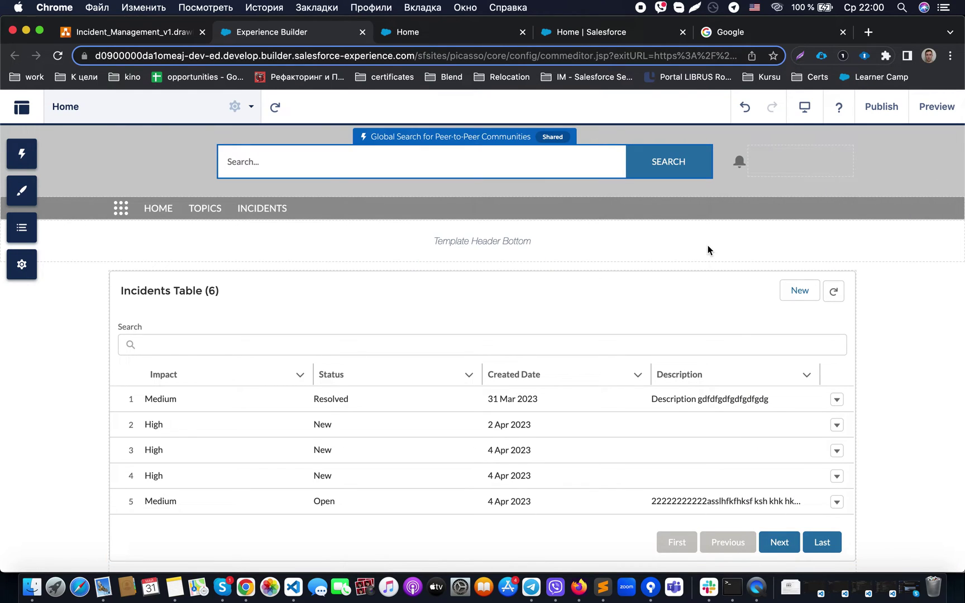
Step: Review the Incidents Table's remaining properties and inspect the properties of the incidentList component below it
{"action": "left_click", "coordinate": [795, 313]}
{"action": "scroll", "coordinate": [868, 422], "scroll_direction": "down", "scroll_amount": 5}
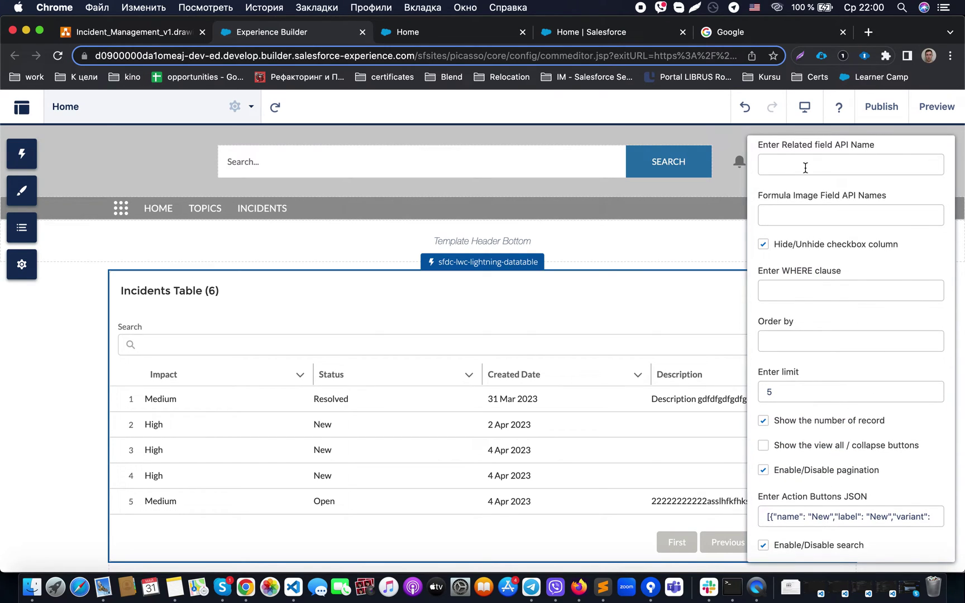
{"action": "left_click", "coordinate": [715, 231]}
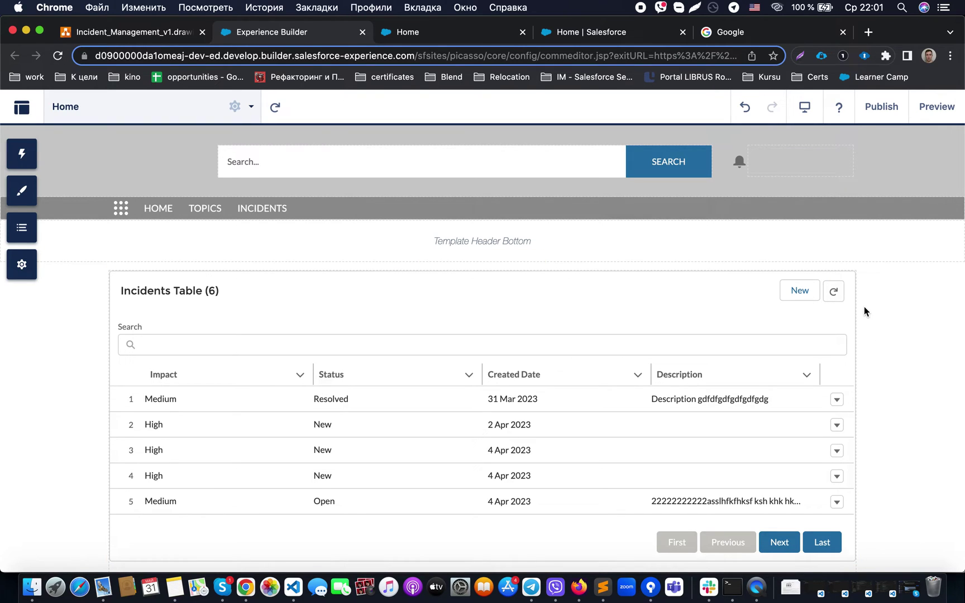
{"action": "scroll", "coordinate": [706, 385], "scroll_direction": "down", "scroll_amount": 2}
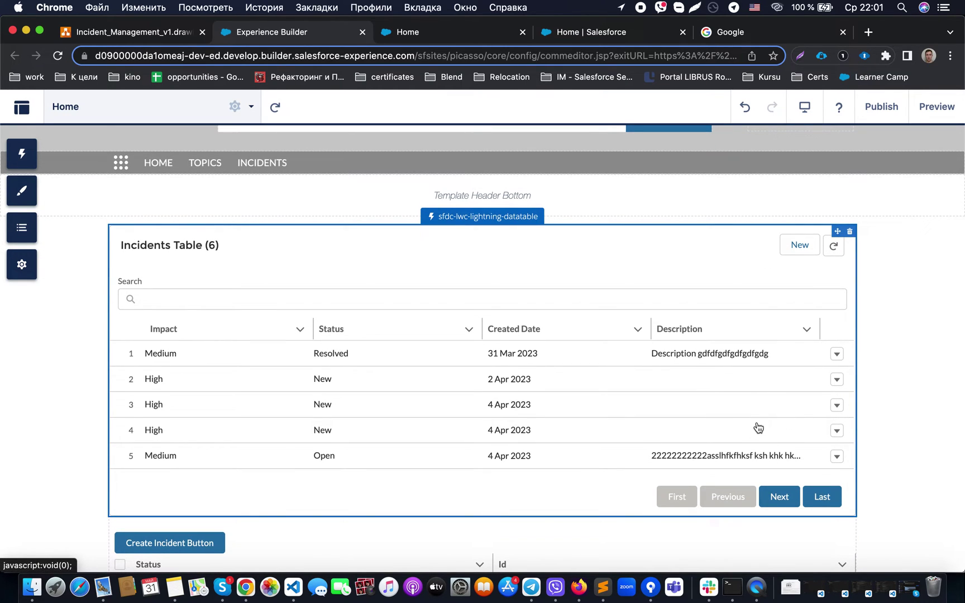
{"action": "left_click", "coordinate": [777, 494]}
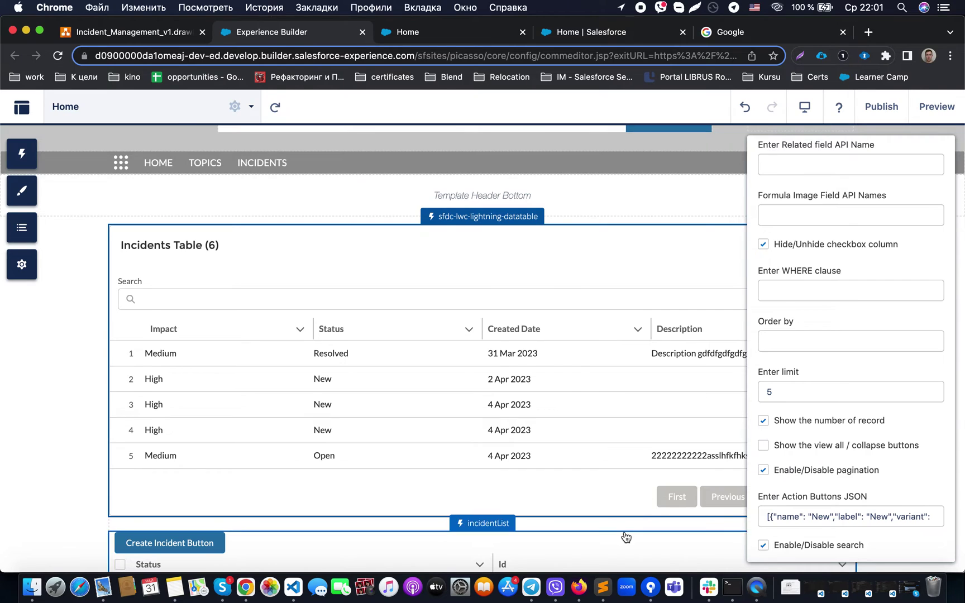
{"action": "left_click", "coordinate": [626, 537]}
{"action": "scroll", "coordinate": [626, 537], "scroll_direction": "down", "scroll_amount": 10}
{"action": "scroll", "coordinate": [589, 325], "scroll_direction": "up", "scroll_amount": 12}
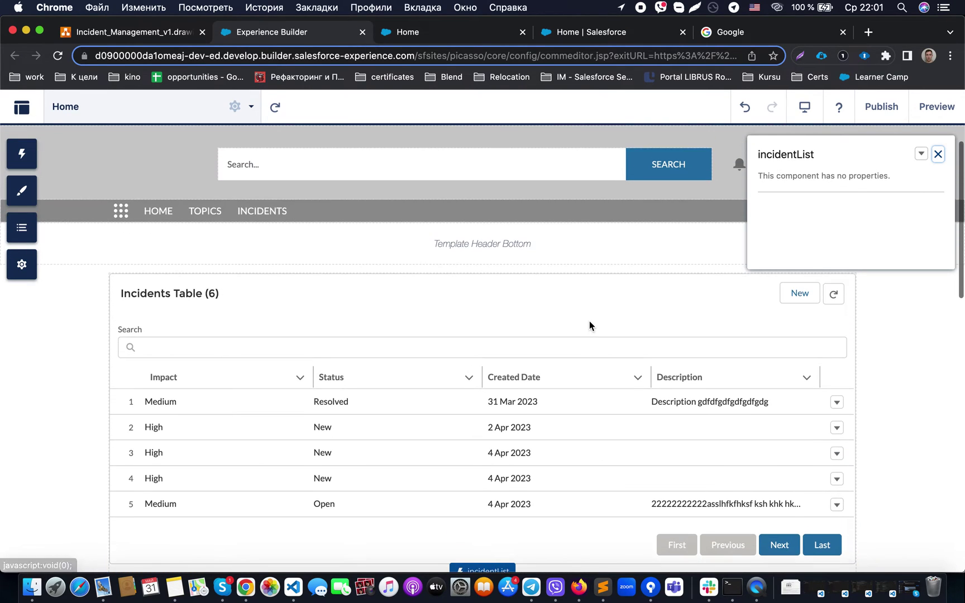
Step: Switch to Company Information in Salesforce Setup, reload it and check the API requests for the last 24 hours
{"action": "left_click", "coordinate": [435, 36]}
{"action": "left_click", "coordinate": [562, 35]}
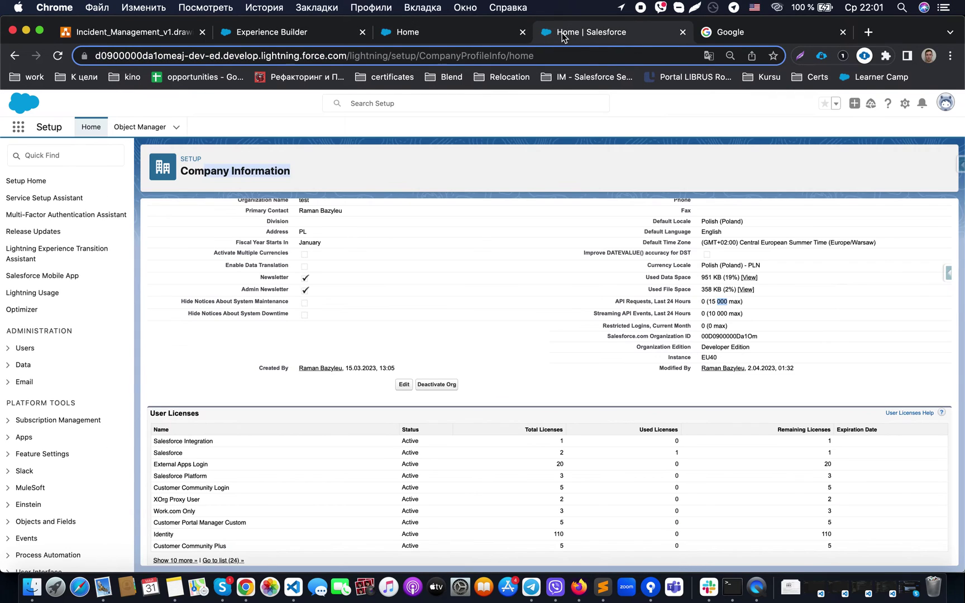
{"action": "left_click", "coordinate": [59, 57]}
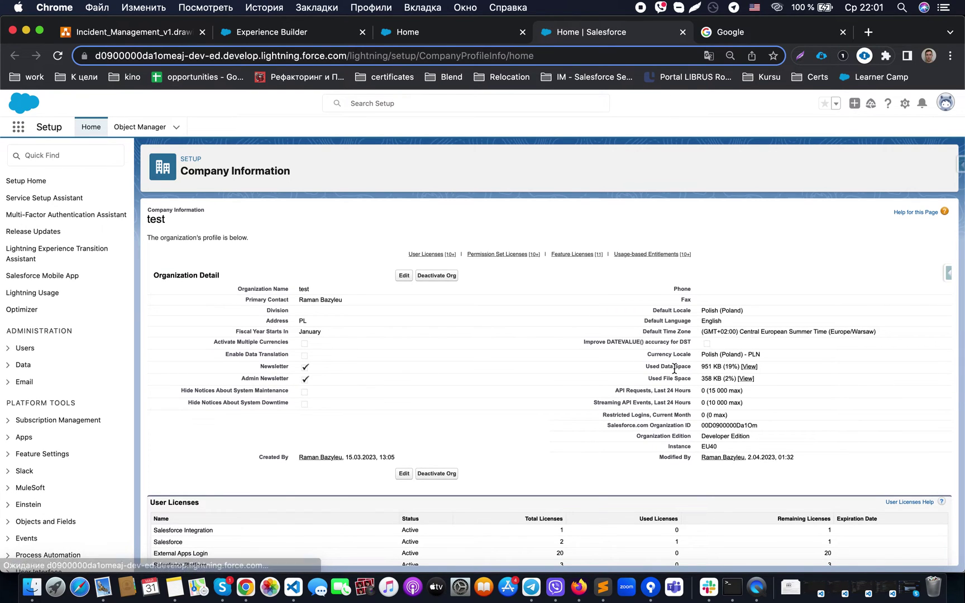
{"action": "left_click_drag", "start_coordinate": [620, 393], "coordinate": [725, 390]}
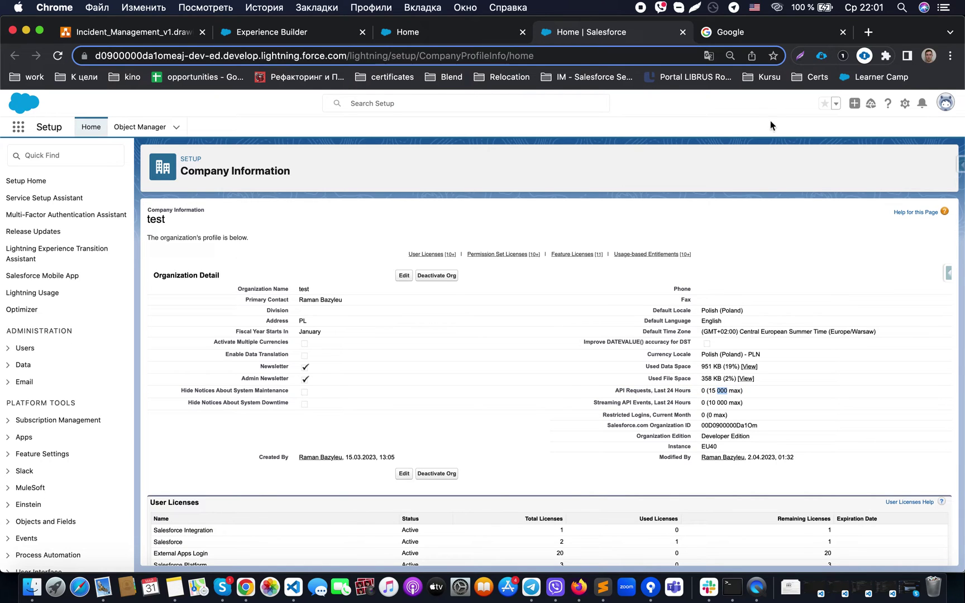
Step: Switch to the Google page with the embedded Experience Cloud site and look through its list of Google apps
{"action": "left_click", "coordinate": [736, 33]}
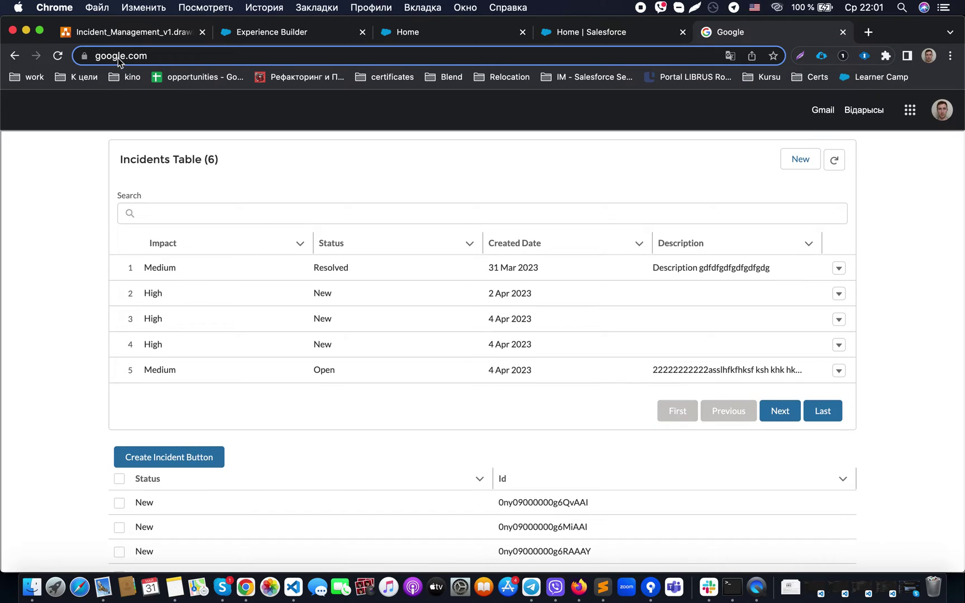
{"action": "left_click", "coordinate": [165, 55]}
{"action": "left_click", "coordinate": [74, 194]}
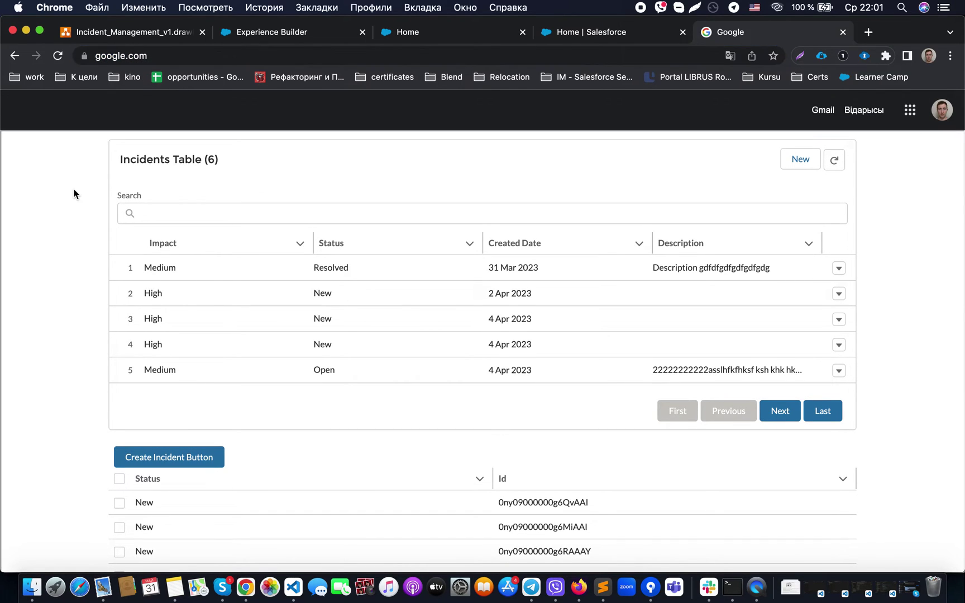
{"action": "left_click", "coordinate": [910, 112]}
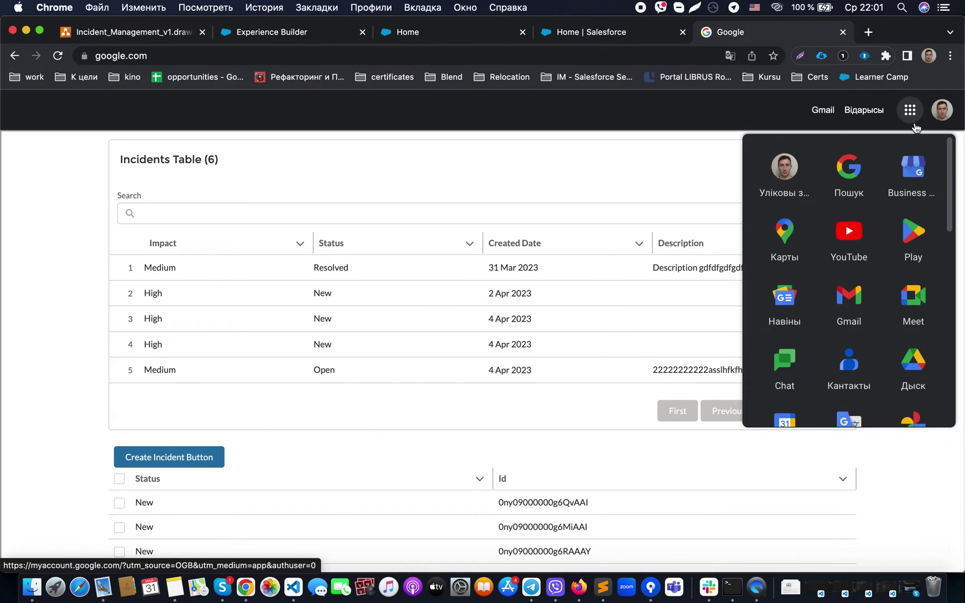
{"action": "scroll", "coordinate": [924, 304], "scroll_direction": "down", "scroll_amount": 2}
{"action": "scroll", "coordinate": [924, 304], "scroll_direction": "down", "scroll_amount": 3}
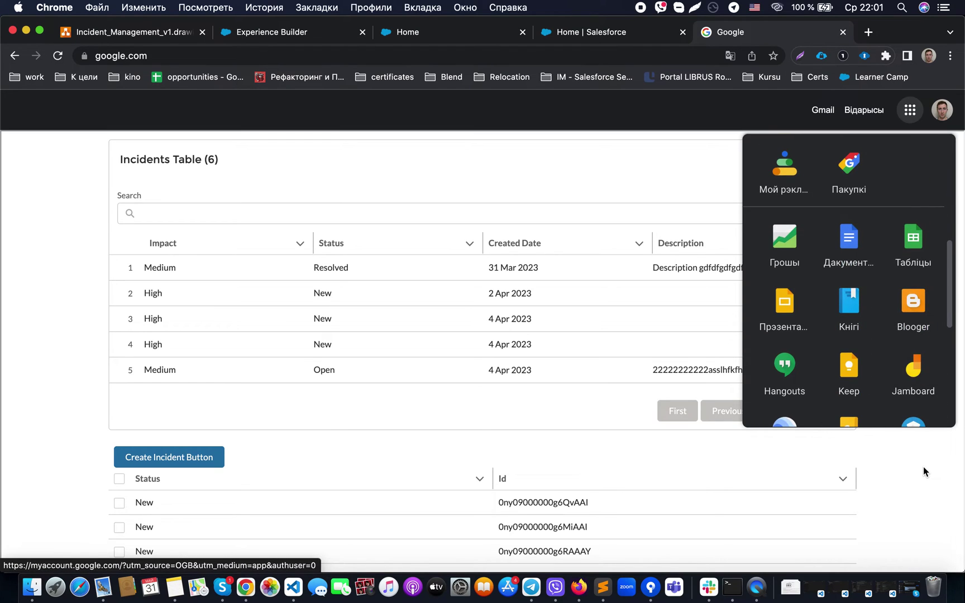
{"action": "left_click", "coordinate": [922, 467]}
Step: Examine the embedded incident tables down to the Google search box, and highlight the Incidents Table heading
{"action": "scroll", "coordinate": [906, 462], "scroll_direction": "down", "scroll_amount": 10}
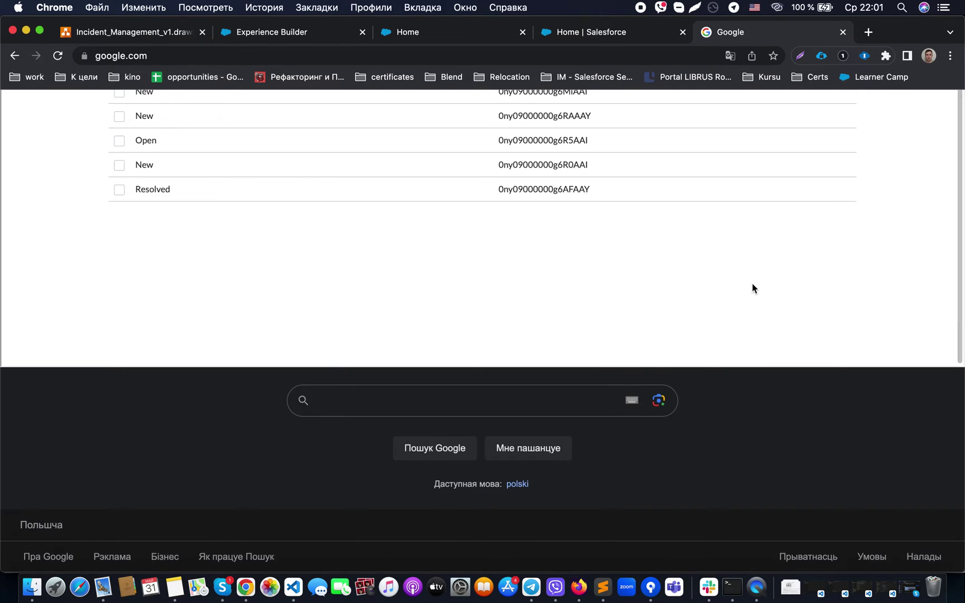
{"action": "scroll", "coordinate": [751, 287], "scroll_direction": "up", "scroll_amount": 10}
{"action": "right_click", "coordinate": [227, 192]}
{"action": "left_click", "coordinate": [195, 176]}
{"action": "left_click_drag", "start_coordinate": [122, 161], "coordinate": [220, 163]}
{"action": "left_click", "coordinate": [213, 159]}
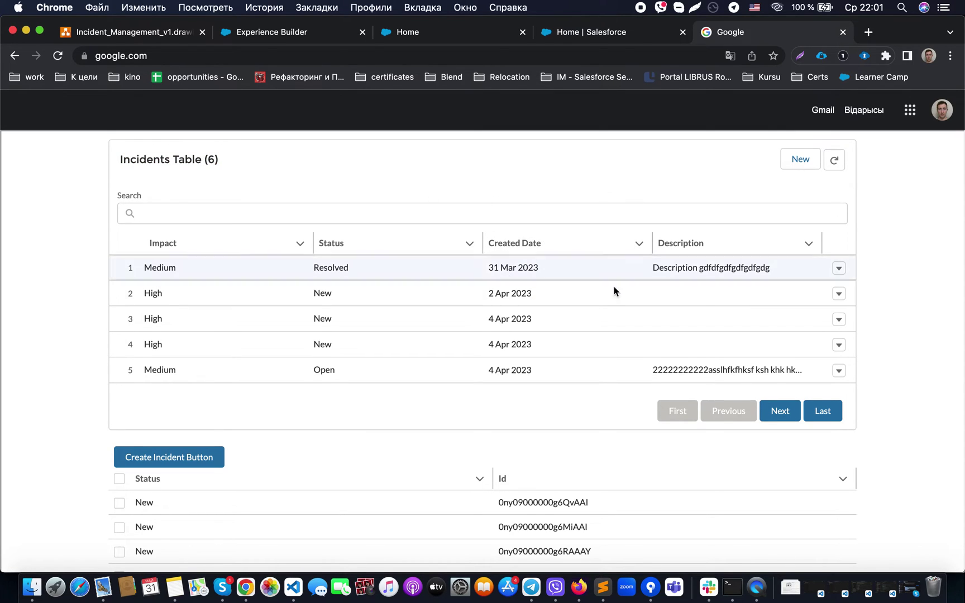
Step: Inspect the Google page's code in the developer tools and search its elements for "iframe"
{"action": "right_click", "coordinate": [500, 200]}
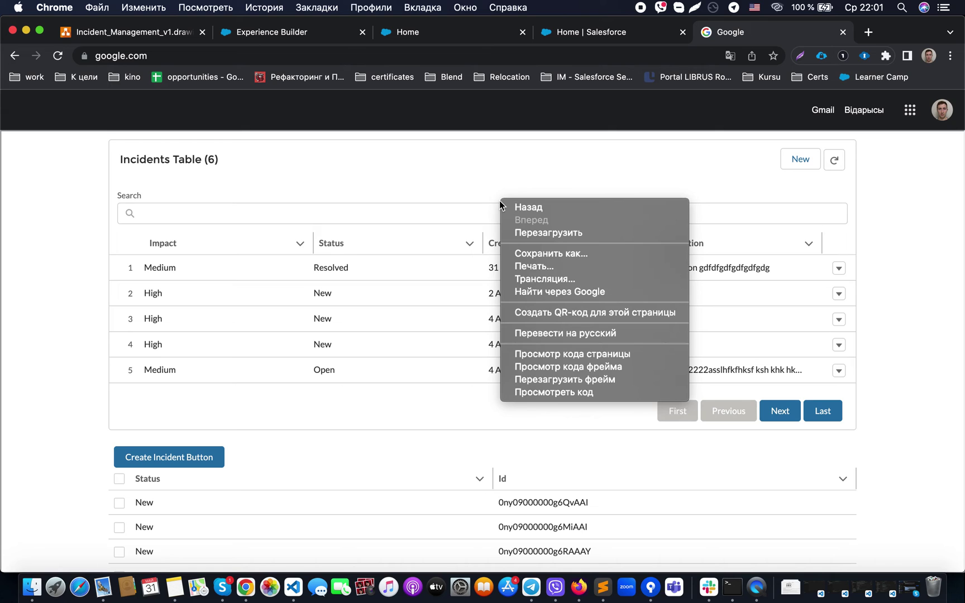
{"action": "left_click", "coordinate": [545, 393]}
{"action": "key", "text": "super+alt+i"}
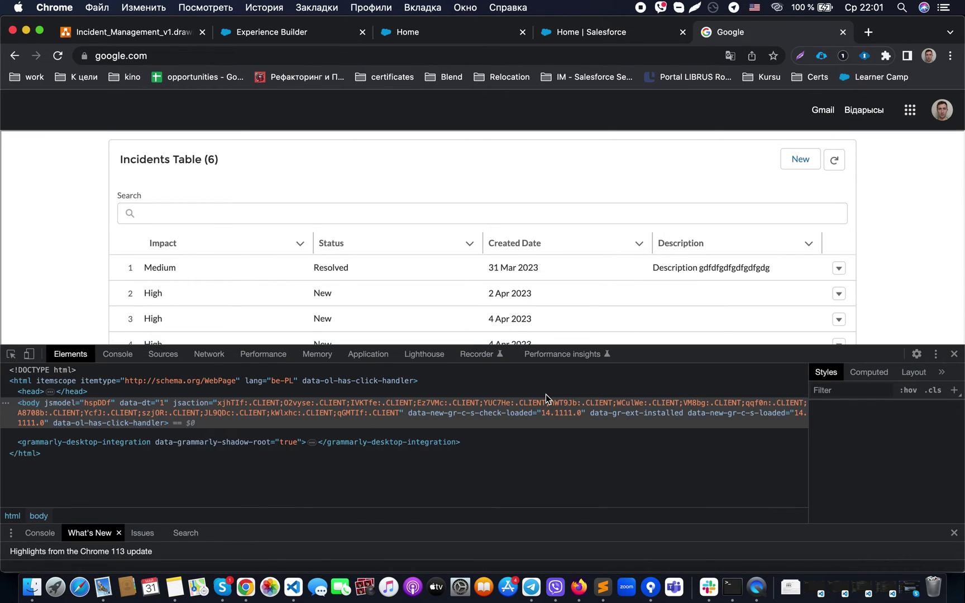
{"action": "key", "text": "super+f"}
{"action": "type", "text": "iframe"}
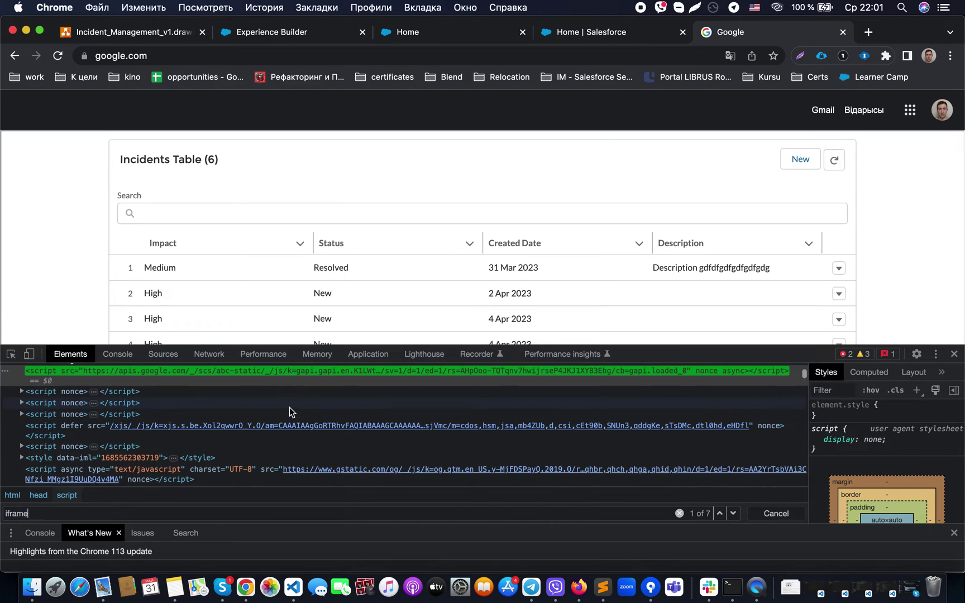
Step: Go through the matches to the iframe element that embeds the site, select it, and close the developer tools
{"action": "scroll", "coordinate": [289, 407], "scroll_direction": "up", "scroll_amount": 1}
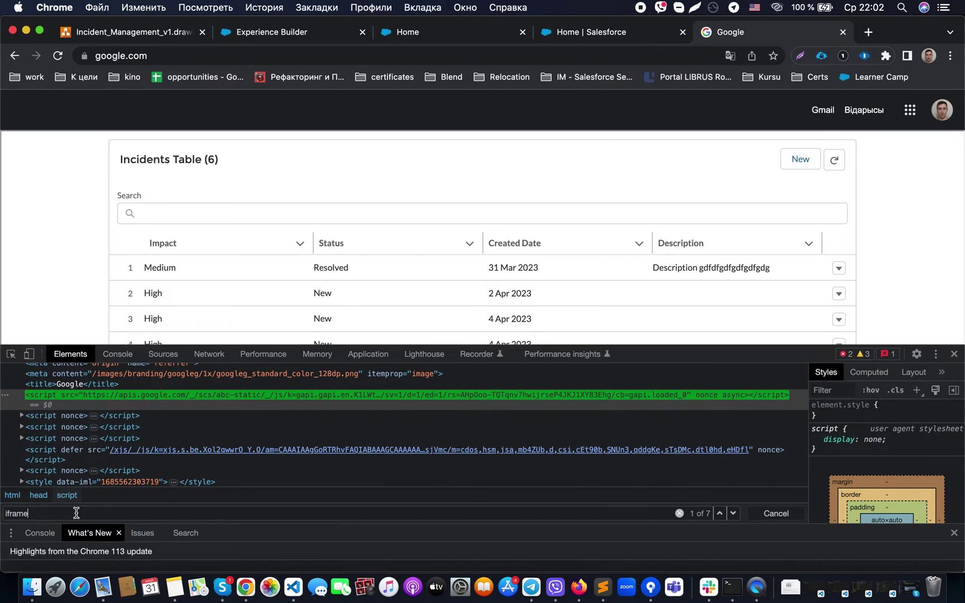
{"action": "key", "text": "Return"}
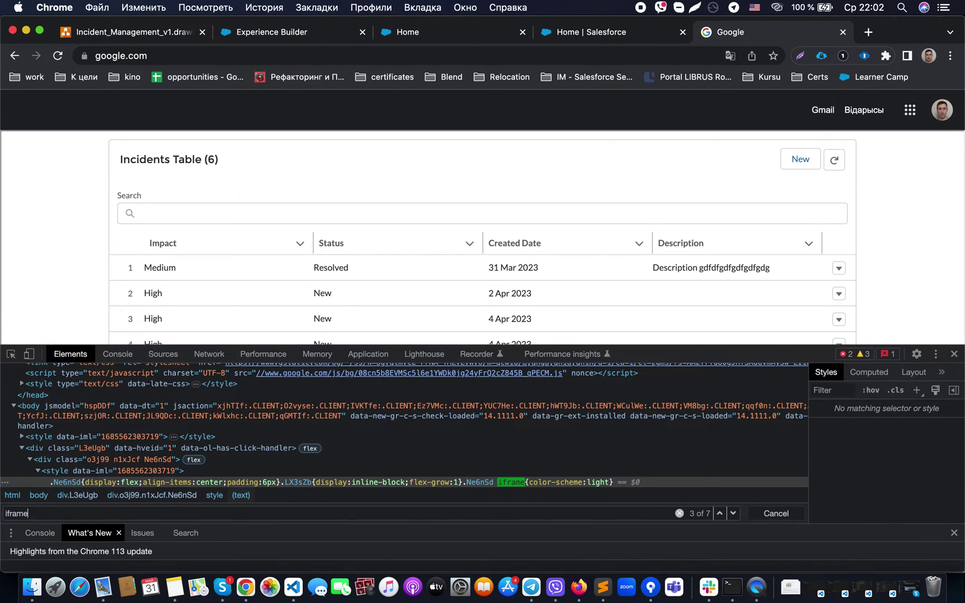
{"action": "scroll", "coordinate": [169, 448], "scroll_direction": "down", "scroll_amount": 3}
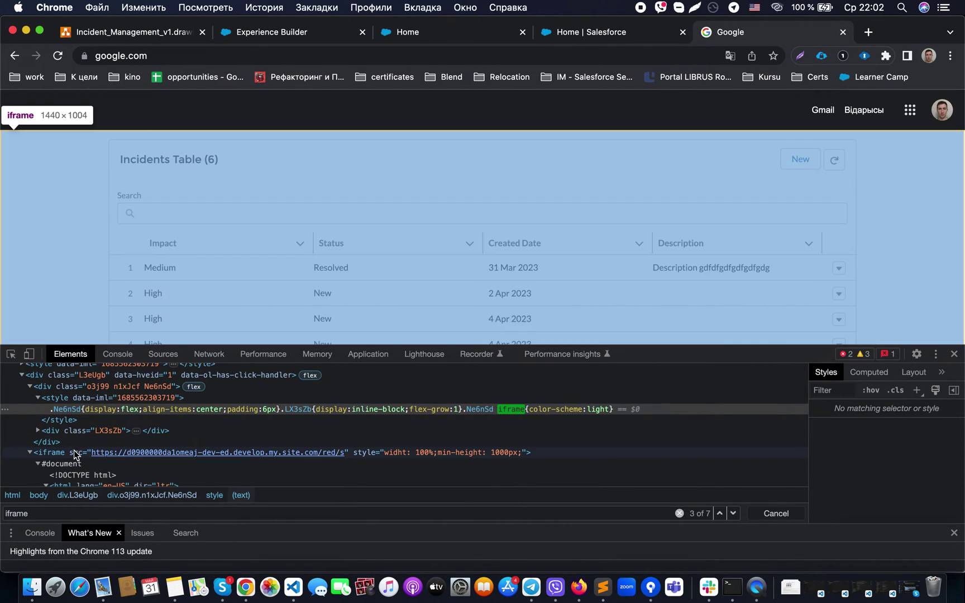
{"action": "left_click", "coordinate": [67, 452]}
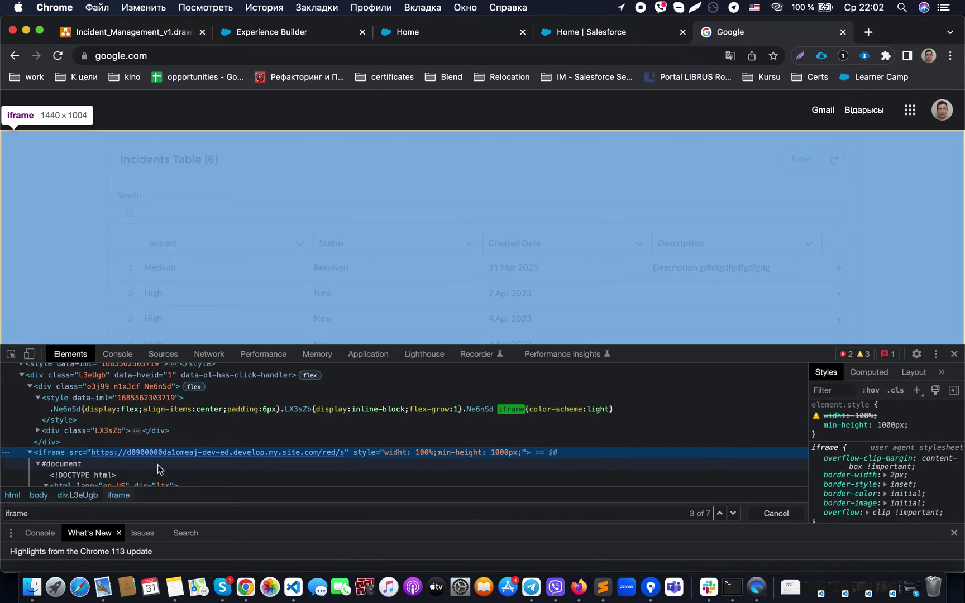
{"action": "scroll", "coordinate": [158, 465], "scroll_direction": "down", "scroll_amount": 1}
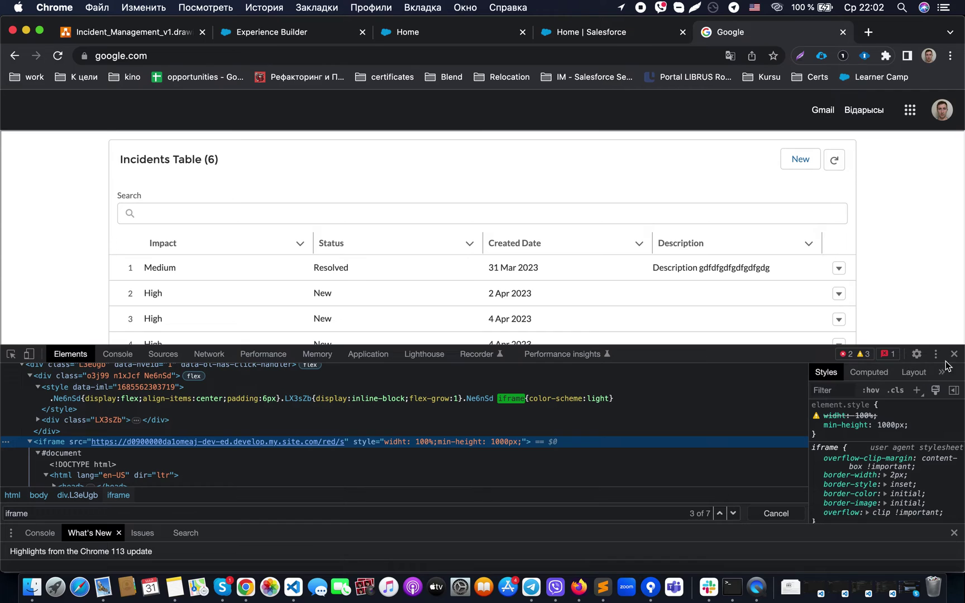
{"action": "left_click", "coordinate": [954, 358]}
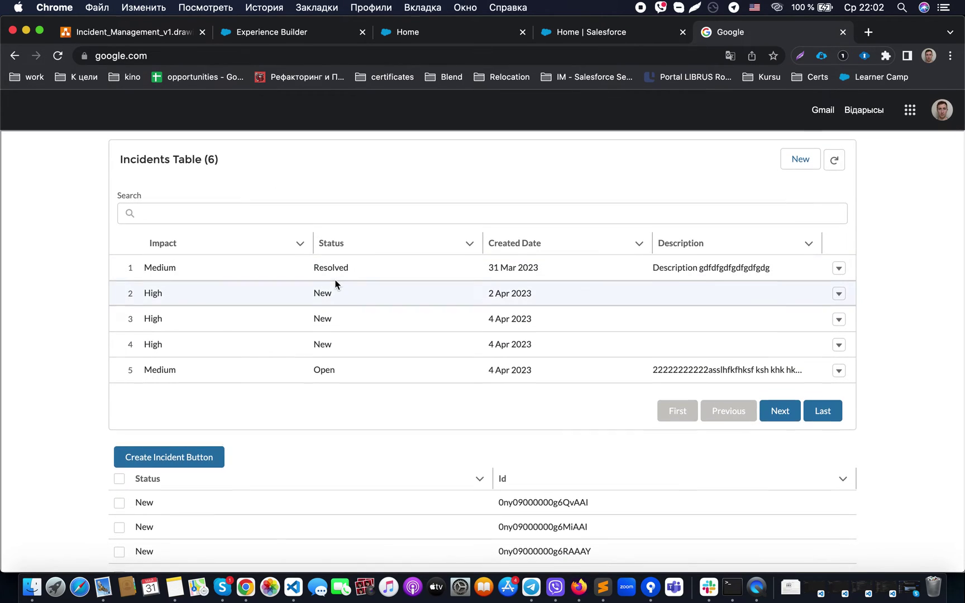
Step: Review the embedded lists and page through the Incidents Table with its next, previous, last and first page controls
{"action": "scroll", "coordinate": [355, 445], "scroll_direction": "down", "scroll_amount": 6}
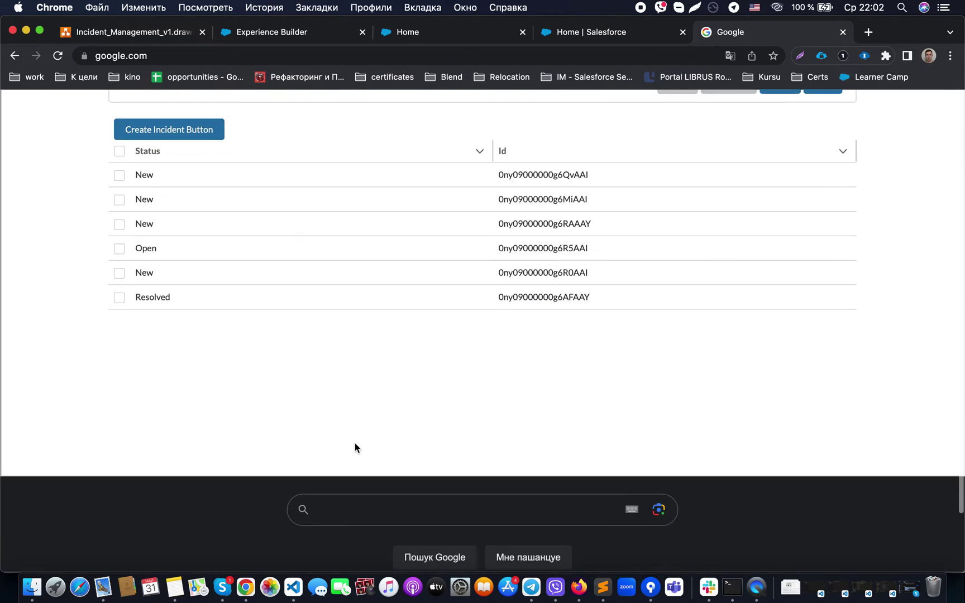
{"action": "scroll", "coordinate": [355, 447], "scroll_direction": "down", "scroll_amount": 2}
{"action": "scroll", "coordinate": [355, 446], "scroll_direction": "up", "scroll_amount": 8}
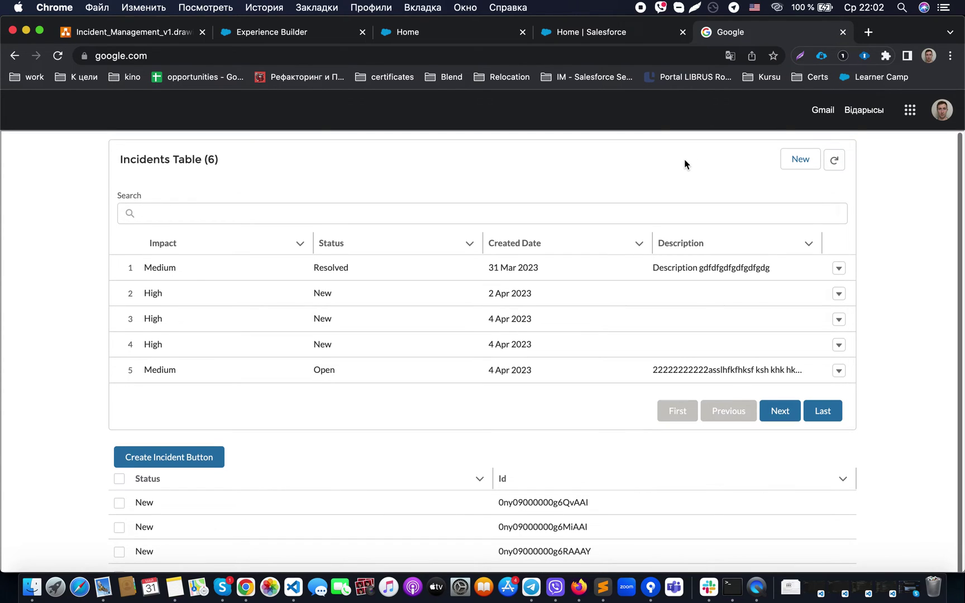
{"action": "left_click", "coordinate": [779, 410]}
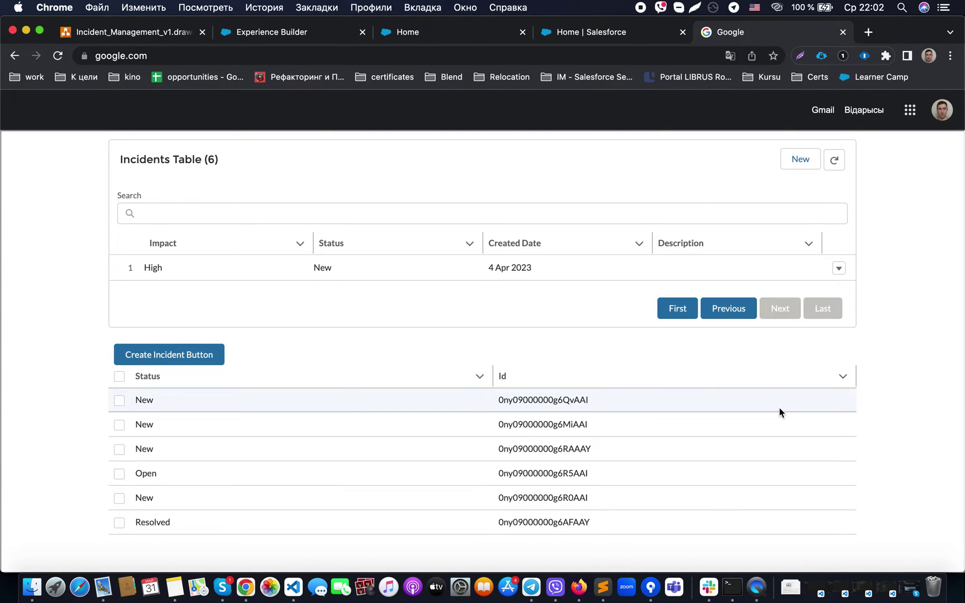
{"action": "left_click", "coordinate": [732, 308]}
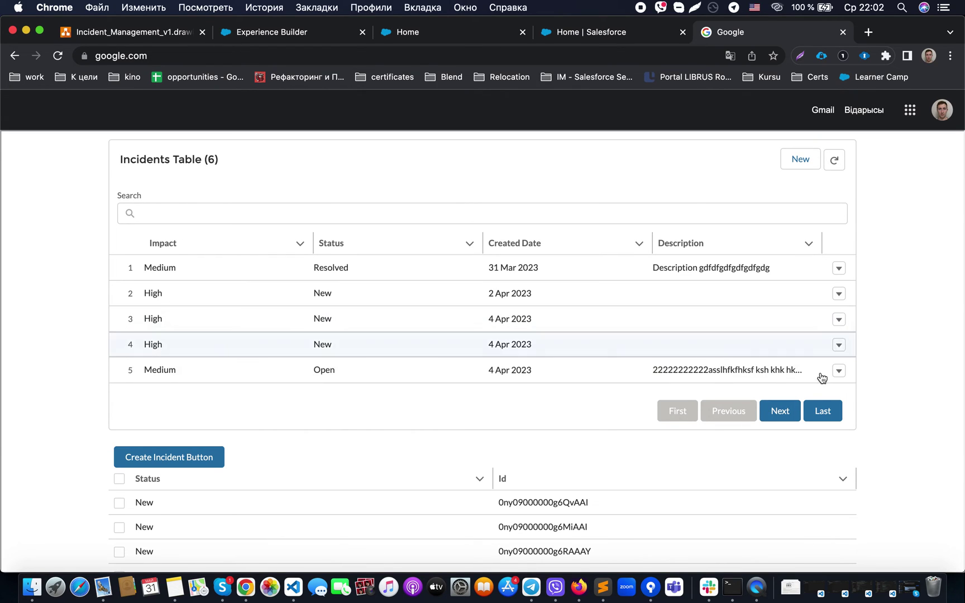
{"action": "left_click", "coordinate": [814, 406]}
{"action": "left_click", "coordinate": [720, 406]}
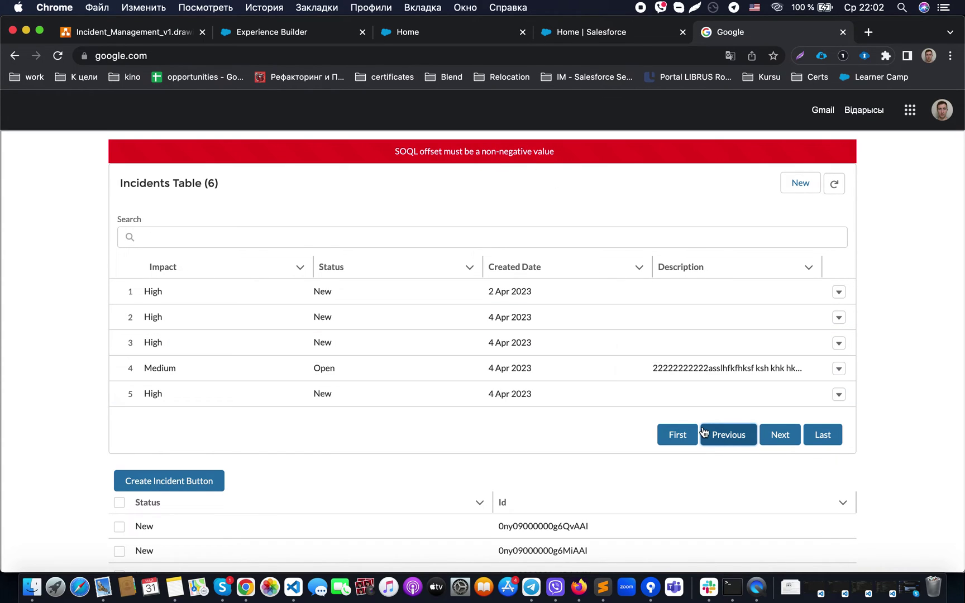
{"action": "left_click", "coordinate": [680, 433]}
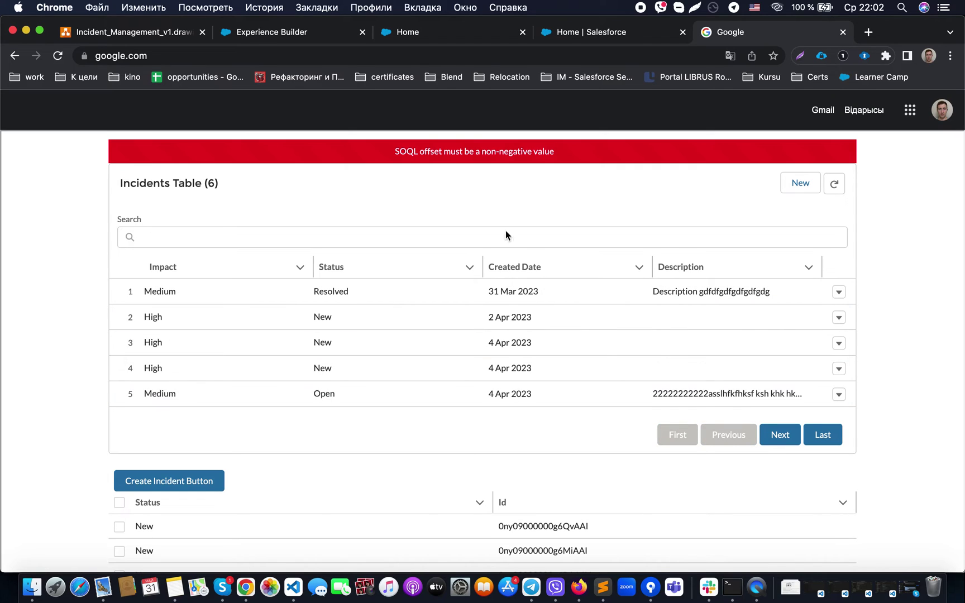
{"action": "left_click", "coordinate": [772, 440]}
{"action": "left_click", "coordinate": [719, 338]}
Step: Open the developer tools' network log for the embedded page and load the Incidents Table's next page to record its request
{"action": "right_click", "coordinate": [872, 228]}
{"action": "left_click", "coordinate": [885, 223]}
{"action": "right_click", "coordinate": [875, 222]}
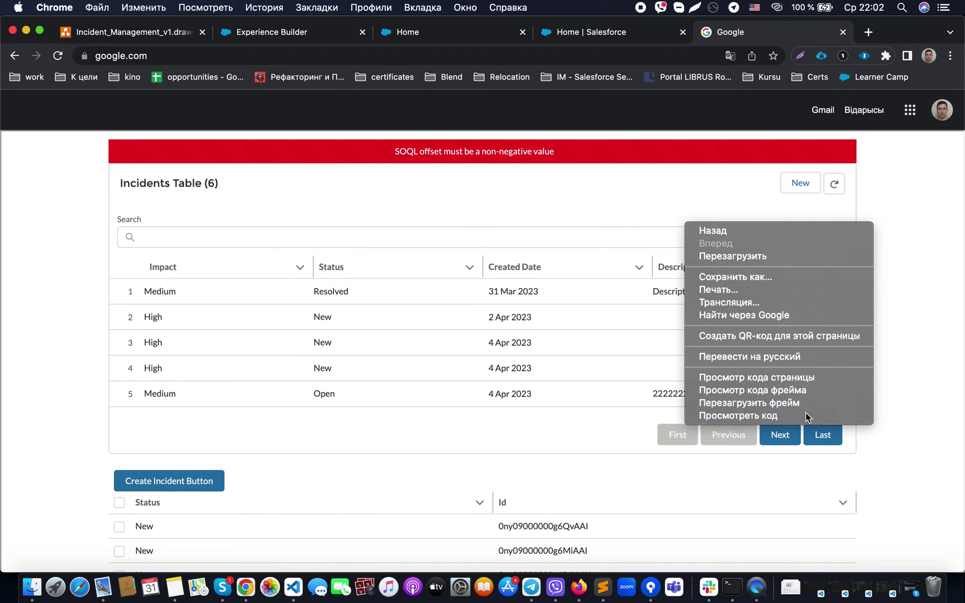
{"action": "left_click", "coordinate": [805, 412]}
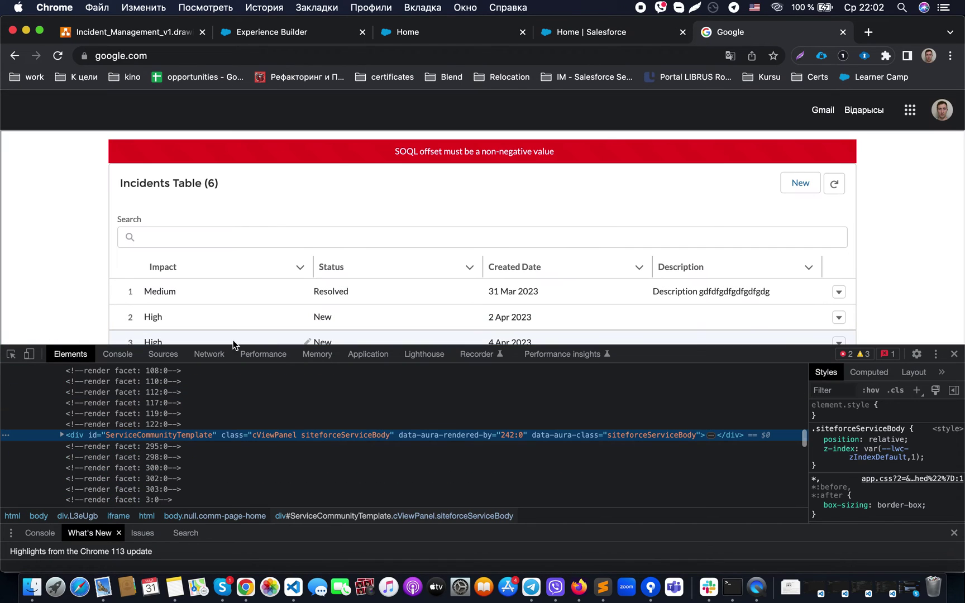
{"action": "left_click", "coordinate": [198, 354]}
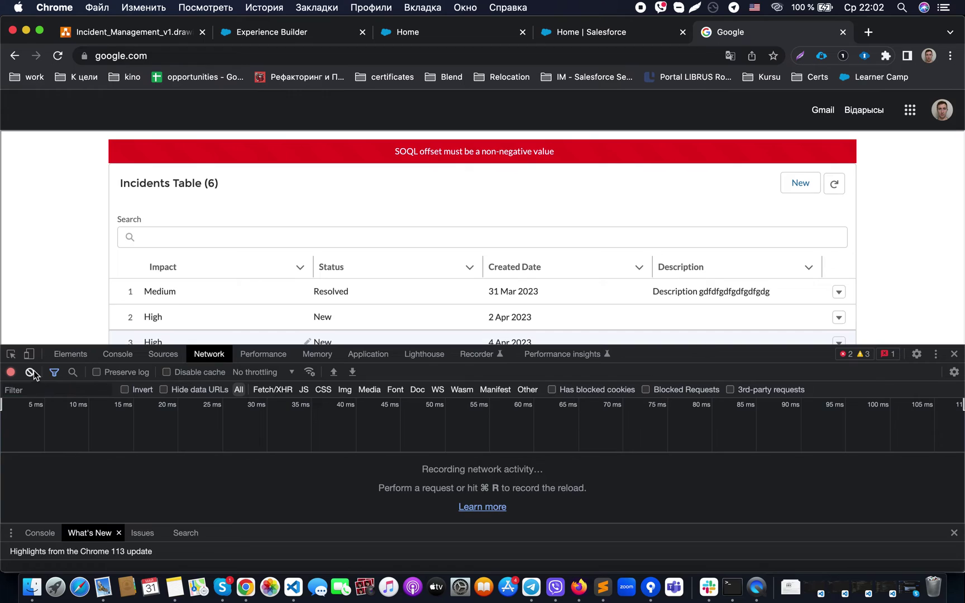
{"action": "scroll", "coordinate": [541, 254], "scroll_direction": "down", "scroll_amount": 1}
{"action": "scroll", "coordinate": [540, 254], "scroll_direction": "down", "scroll_amount": 5}
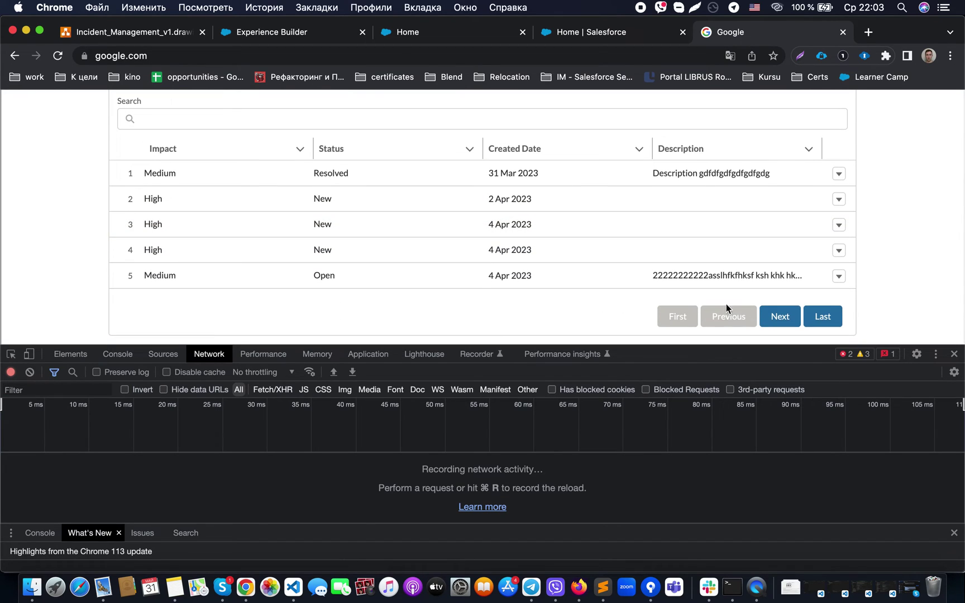
{"action": "left_click", "coordinate": [769, 315]}
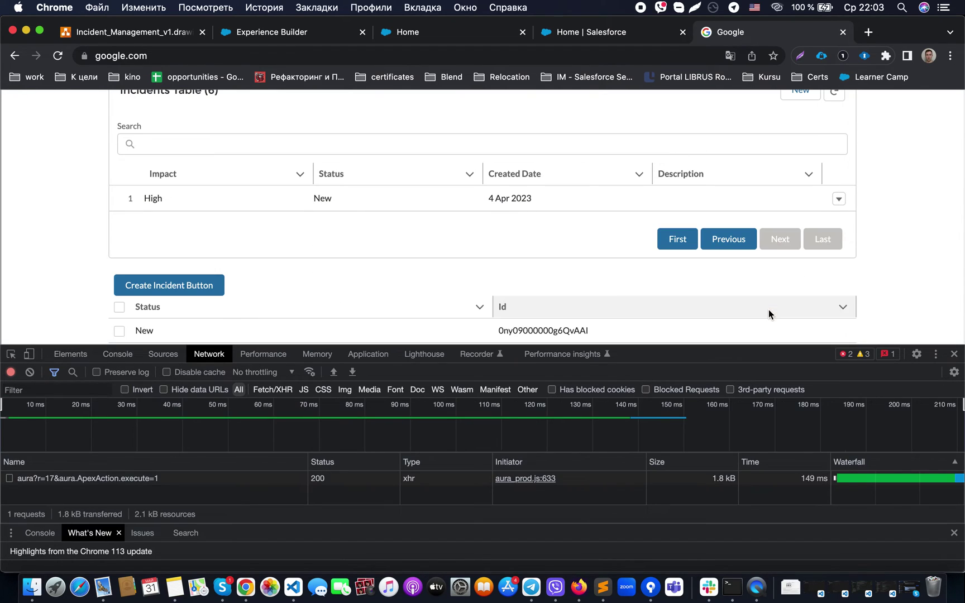
Step: Inspect the payload of the recorded aura.ApexAction.execute request, including its SOQL query and aura context
{"action": "left_click", "coordinate": [120, 481]}
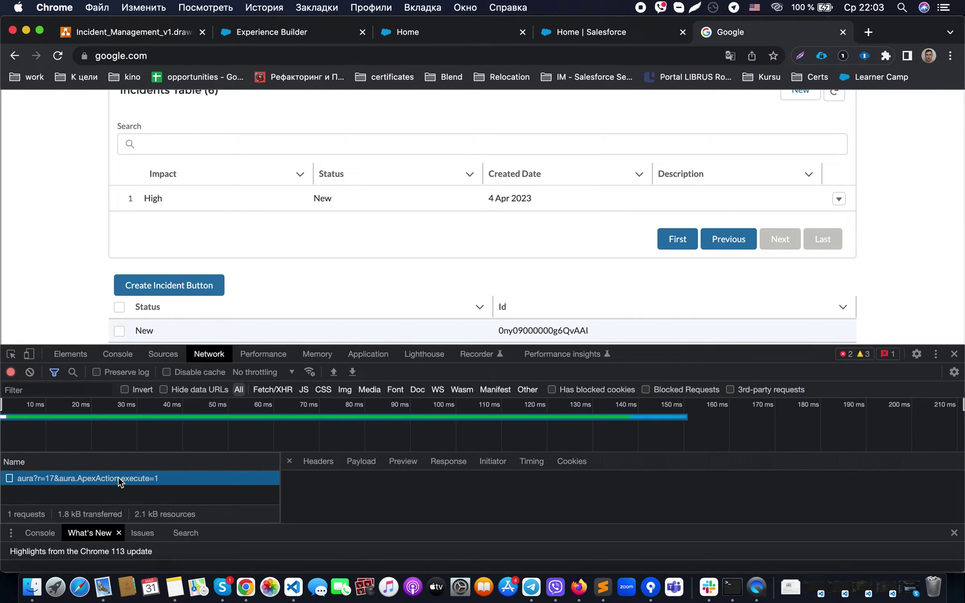
{"action": "left_click", "coordinate": [347, 459]}
{"action": "scroll", "coordinate": [347, 500], "scroll_direction": "down", "scroll_amount": 1}
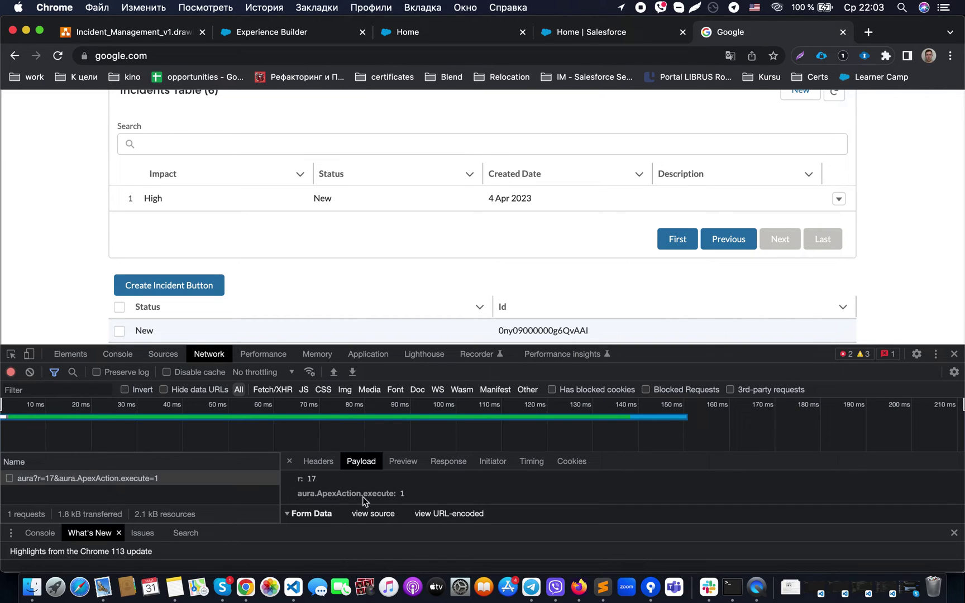
{"action": "scroll", "coordinate": [379, 498], "scroll_direction": "down", "scroll_amount": 2}
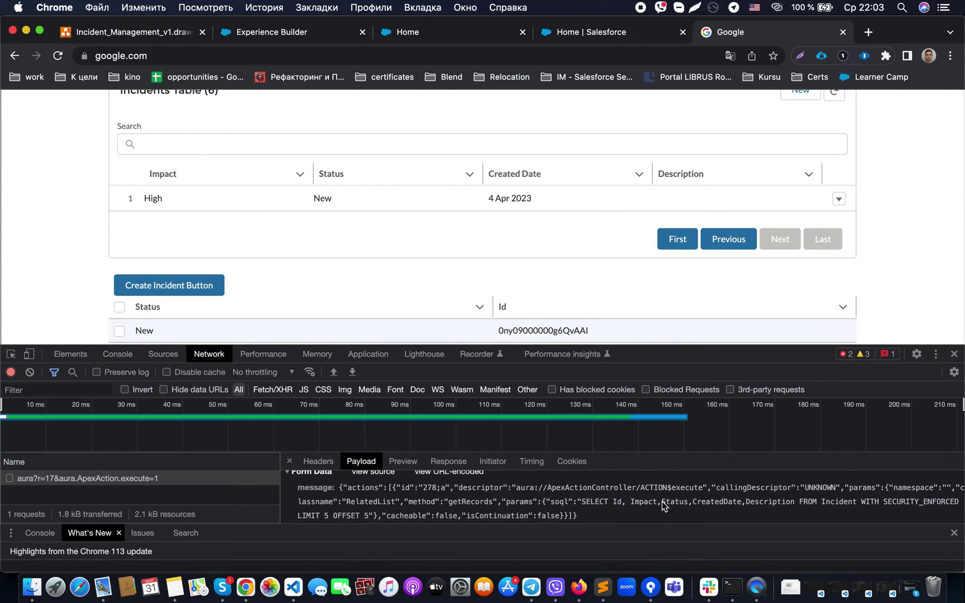
{"action": "scroll", "coordinate": [661, 502], "scroll_direction": "down", "scroll_amount": 2}
{"action": "scroll", "coordinate": [661, 501], "scroll_direction": "down", "scroll_amount": 1}
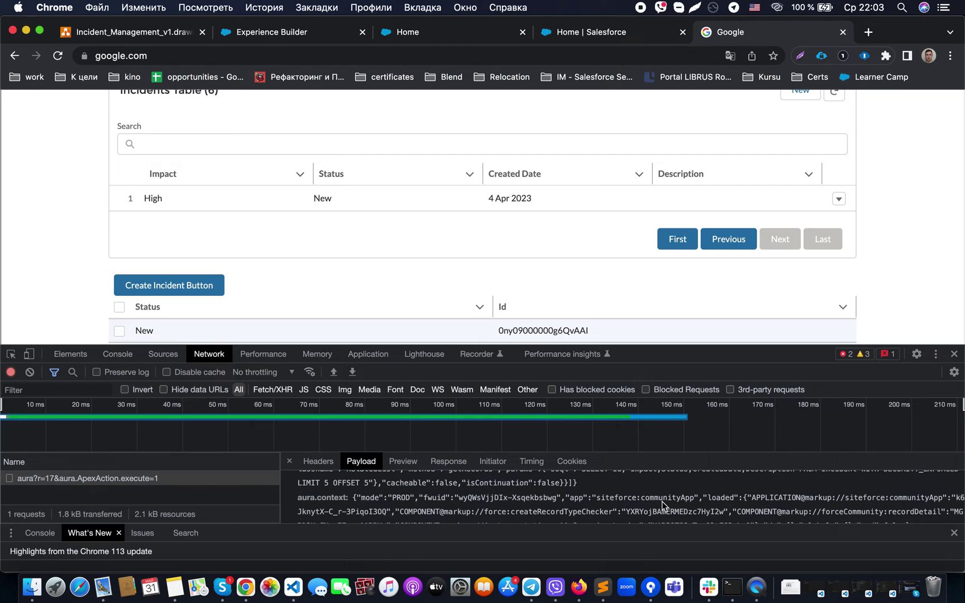
{"action": "scroll", "coordinate": [661, 502], "scroll_direction": "down", "scroll_amount": 3}
{"action": "scroll", "coordinate": [662, 502], "scroll_direction": "down", "scroll_amount": 2}
{"action": "scroll", "coordinate": [660, 502], "scroll_direction": "up", "scroll_amount": 5}
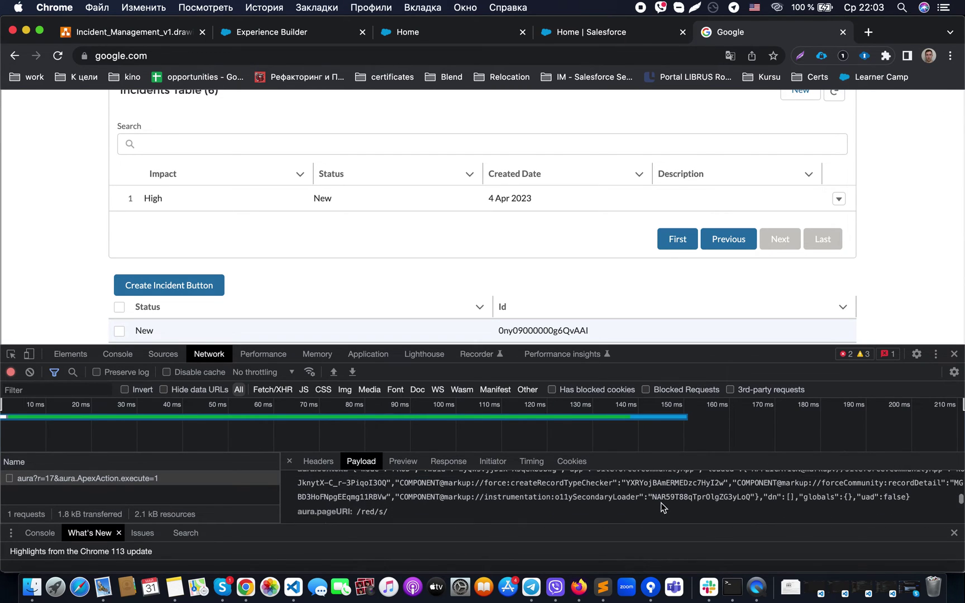
Step: Return to Company Information in Salesforce Setup, reload it and recheck the API requests for the last 24 hours
{"action": "left_click", "coordinate": [603, 34]}
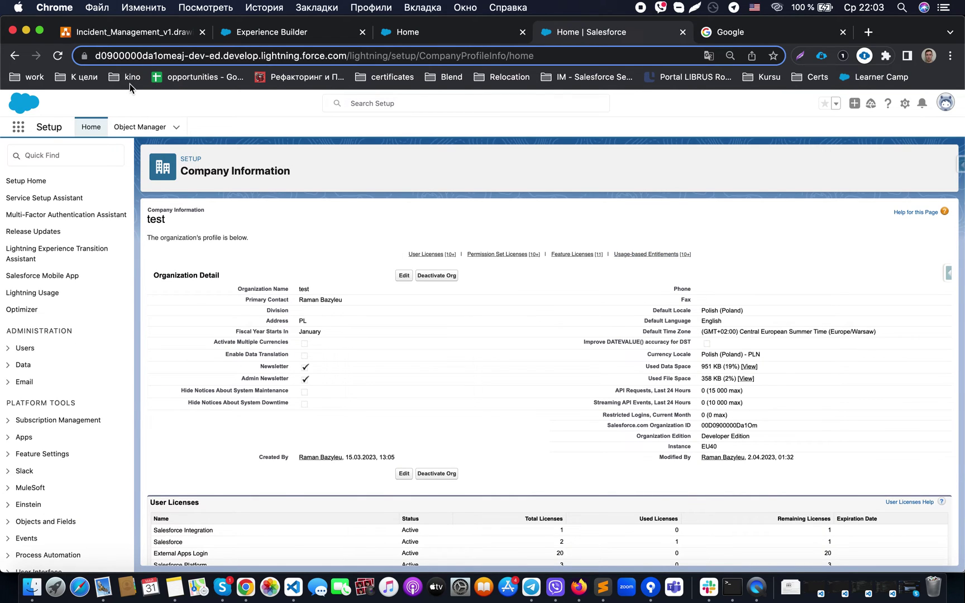
{"action": "left_click", "coordinate": [57, 55]}
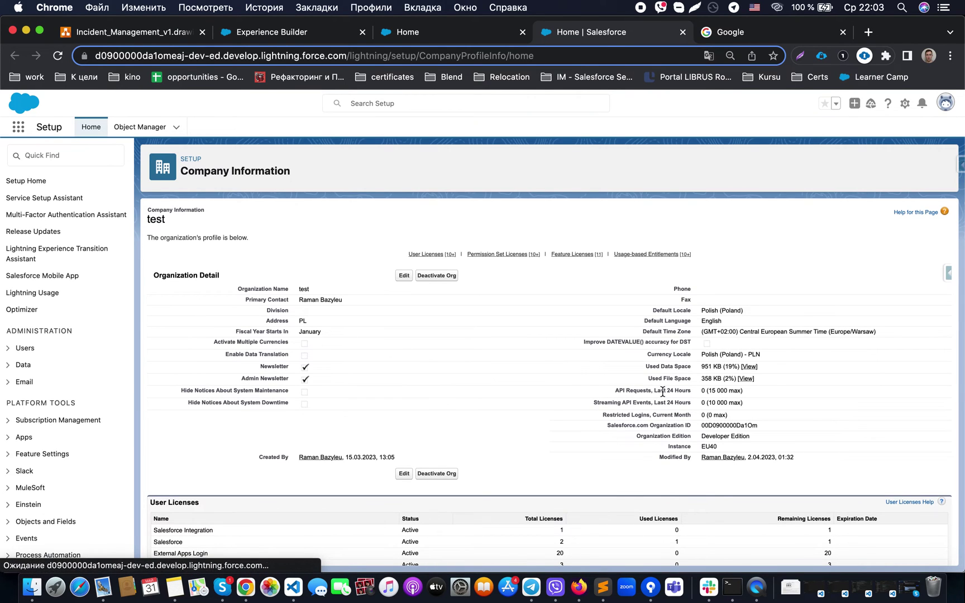
{"action": "left_click_drag", "start_coordinate": [614, 391], "coordinate": [745, 393]}
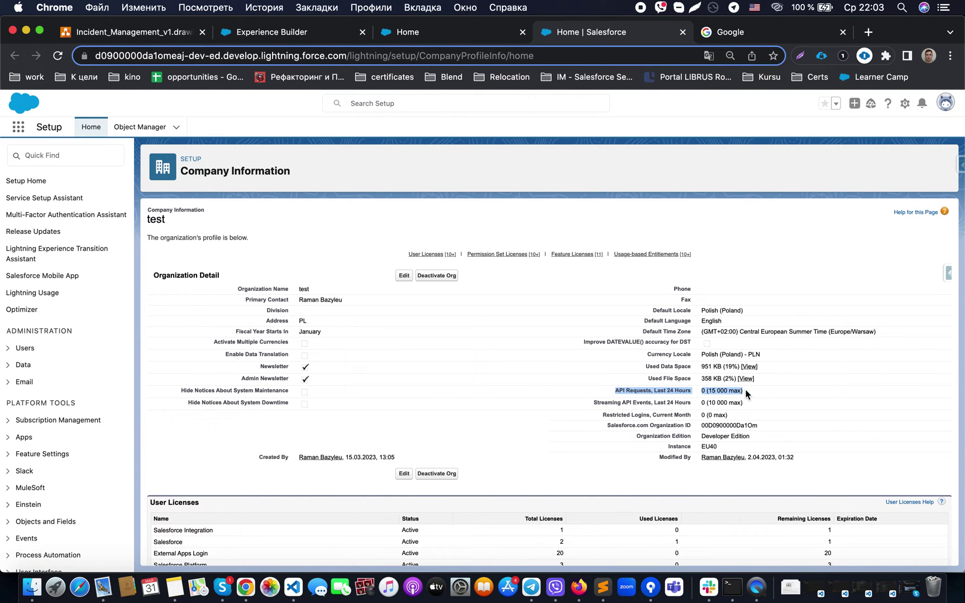
{"action": "left_click", "coordinate": [732, 391]}
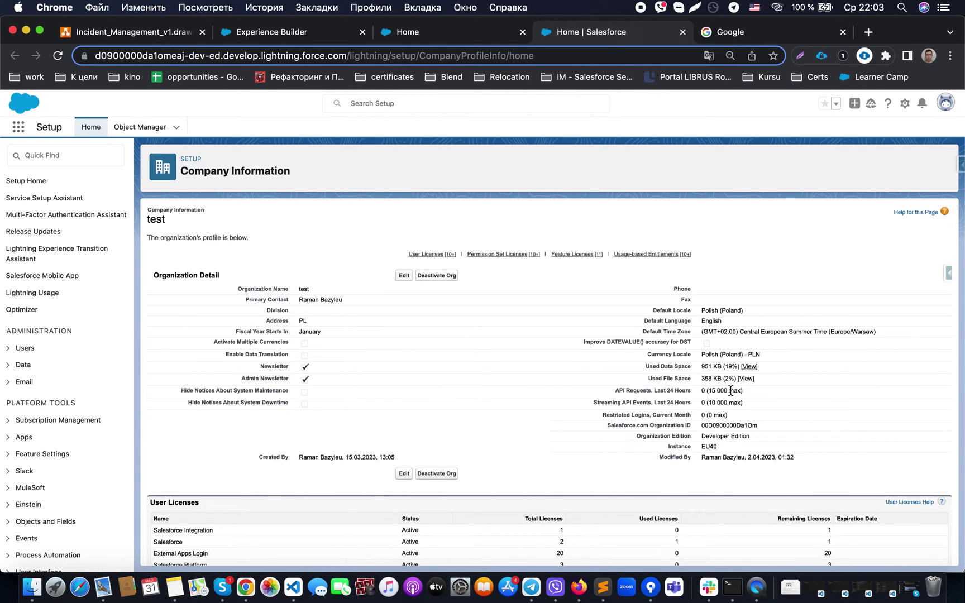
Step: Return to the external page with the embedded lists, load the Incidents Table's previous page and close the developer tools
{"action": "left_click", "coordinate": [727, 25]}
{"action": "scroll", "coordinate": [600, 212], "scroll_direction": "up", "scroll_amount": 2}
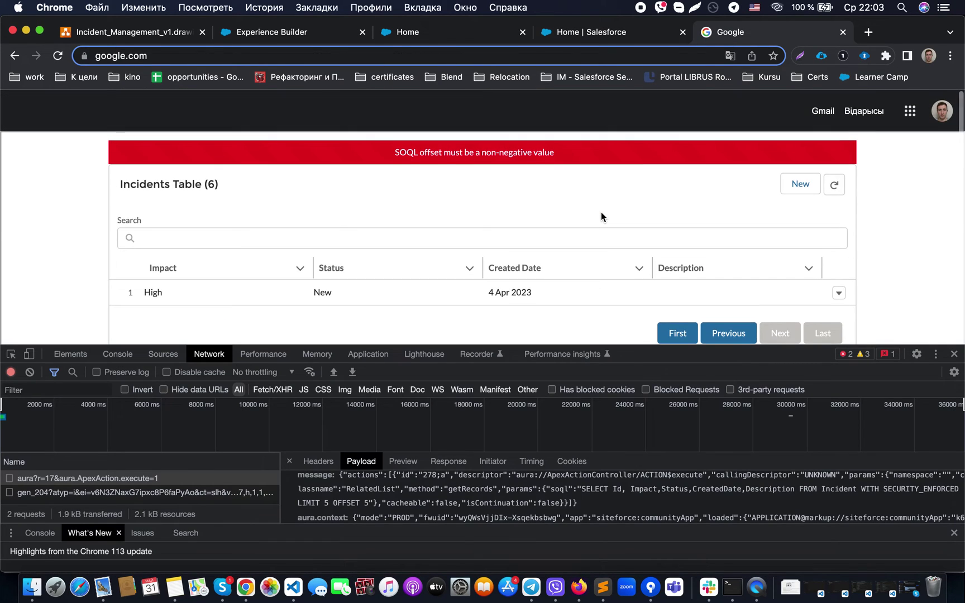
{"action": "scroll", "coordinate": [601, 211], "scroll_direction": "down", "scroll_amount": 2}
{"action": "left_click", "coordinate": [719, 257]}
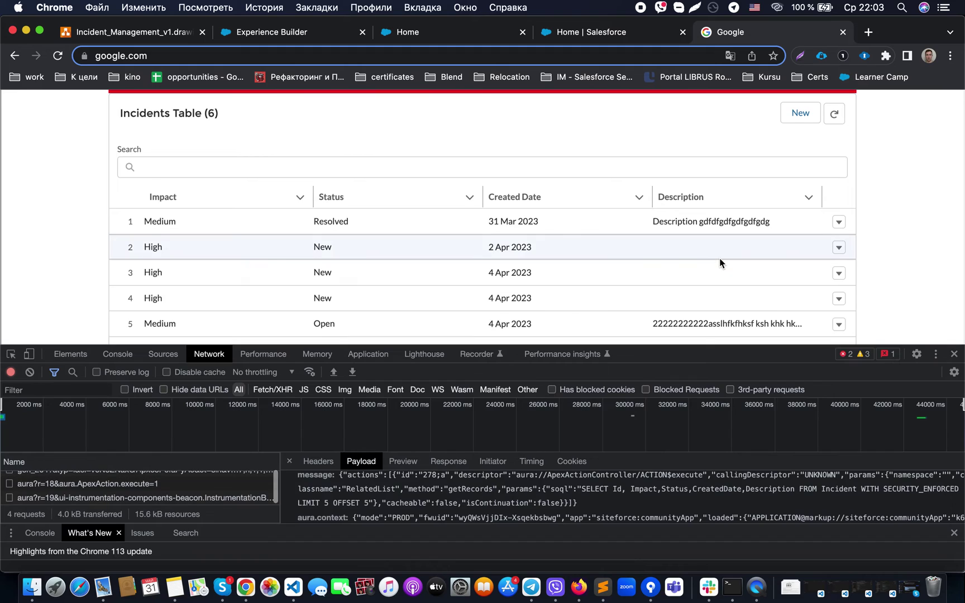
{"action": "scroll", "coordinate": [479, 251], "scroll_direction": "down", "scroll_amount": 1}
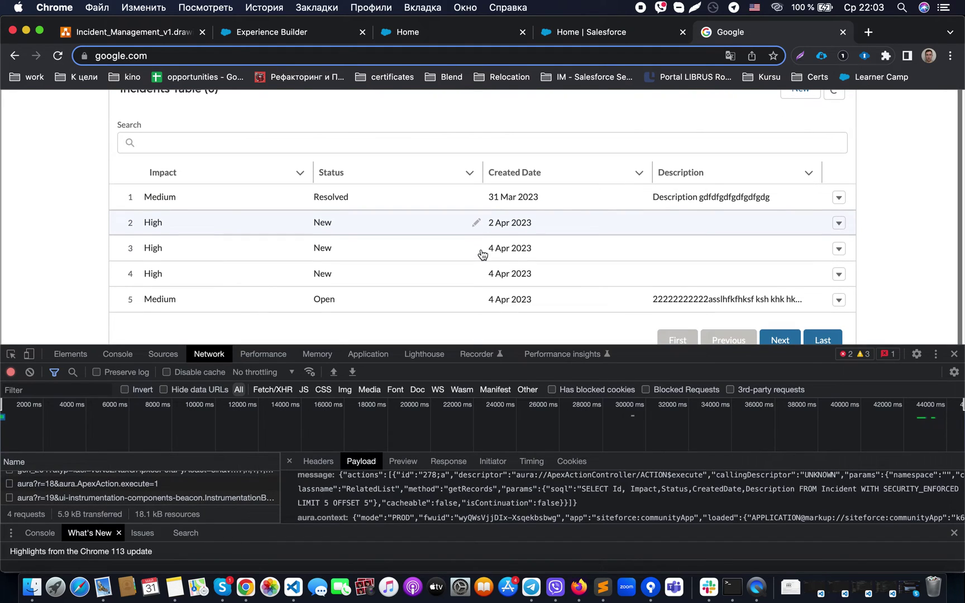
{"action": "left_click", "coordinate": [954, 353]}
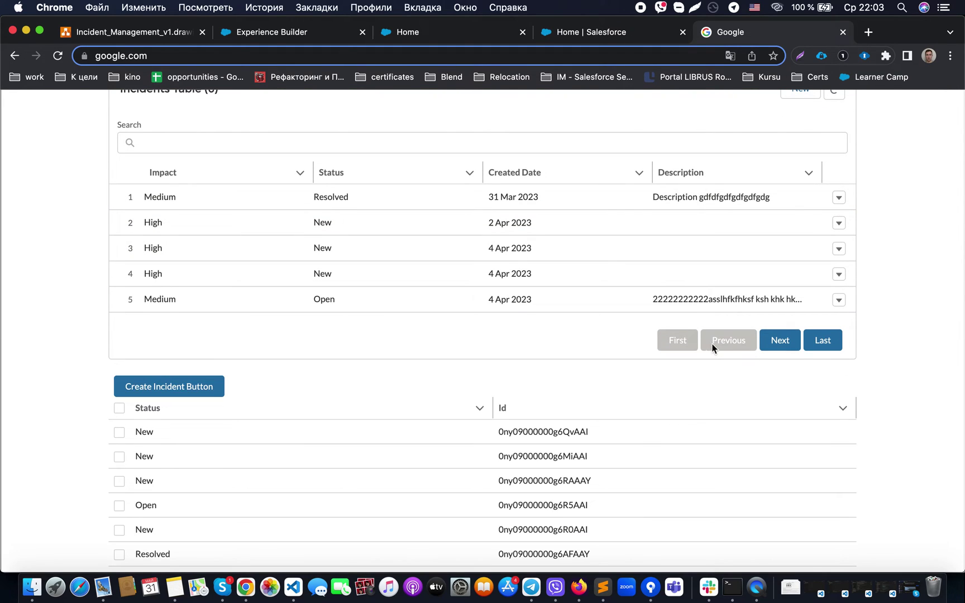
Step: Review the embedded incident lists and check them against Company Information in Salesforce Setup, ending back on the embedded page
{"action": "scroll", "coordinate": [785, 316], "scroll_direction": "up", "scroll_amount": 1}
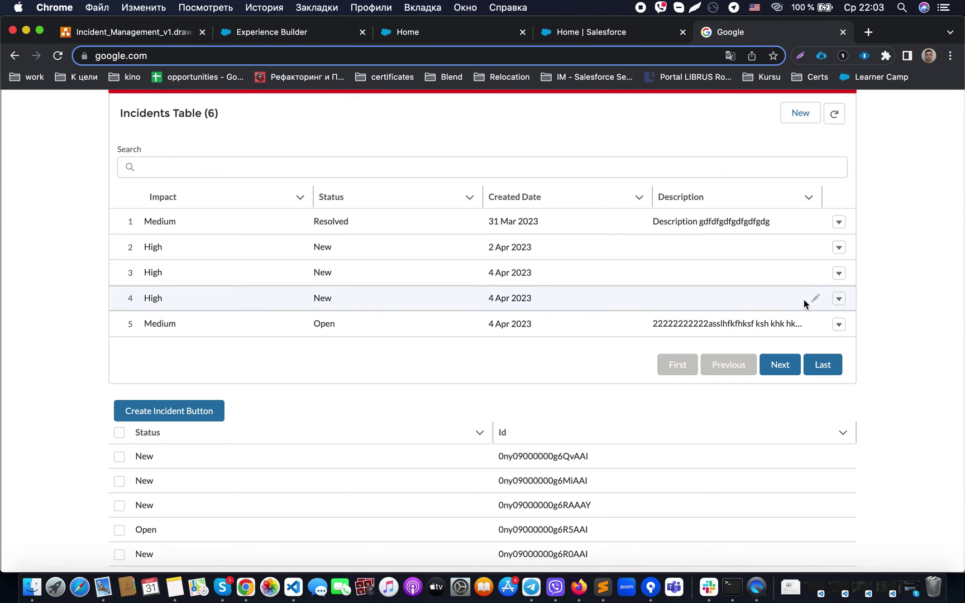
{"action": "scroll", "coordinate": [803, 299], "scroll_direction": "up", "scroll_amount": 1}
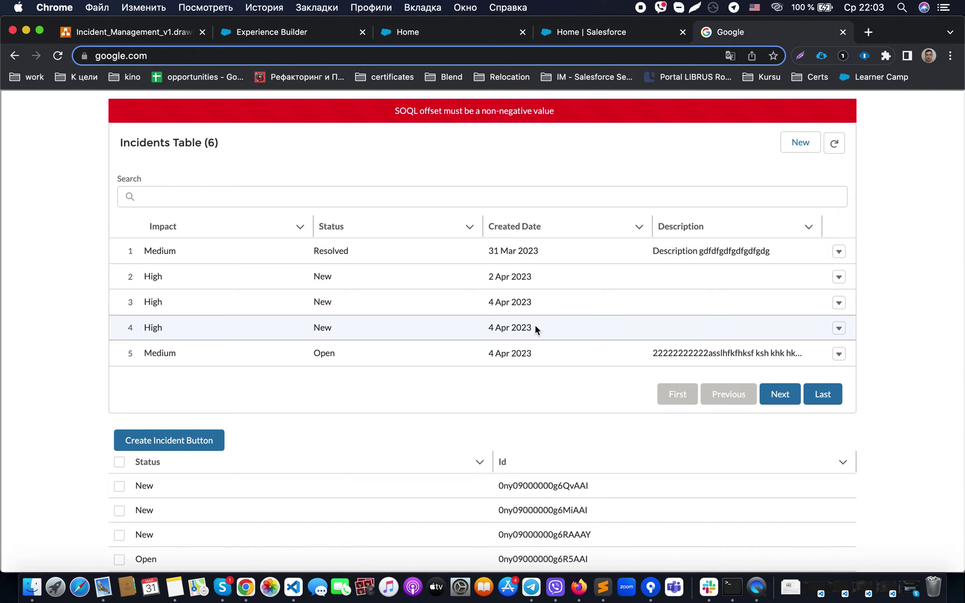
{"action": "scroll", "coordinate": [525, 315], "scroll_direction": "up", "scroll_amount": 2}
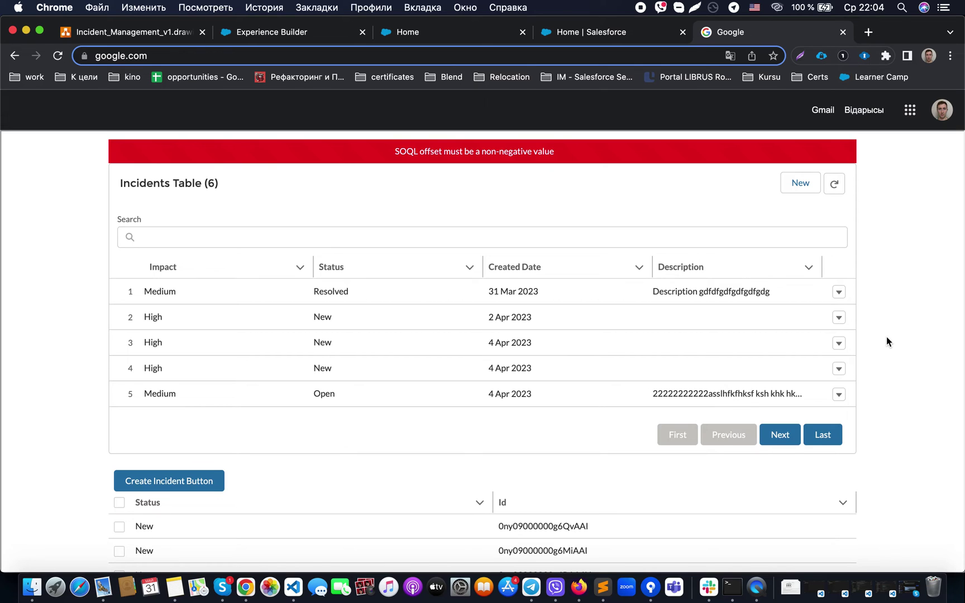
{"action": "left_click", "coordinate": [589, 33]}
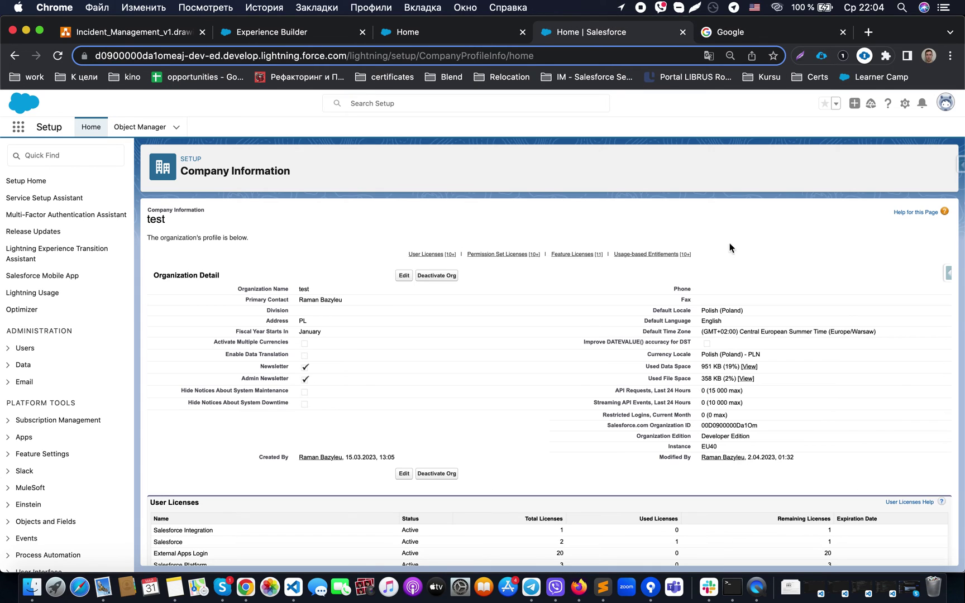
{"action": "left_click", "coordinate": [744, 36]}
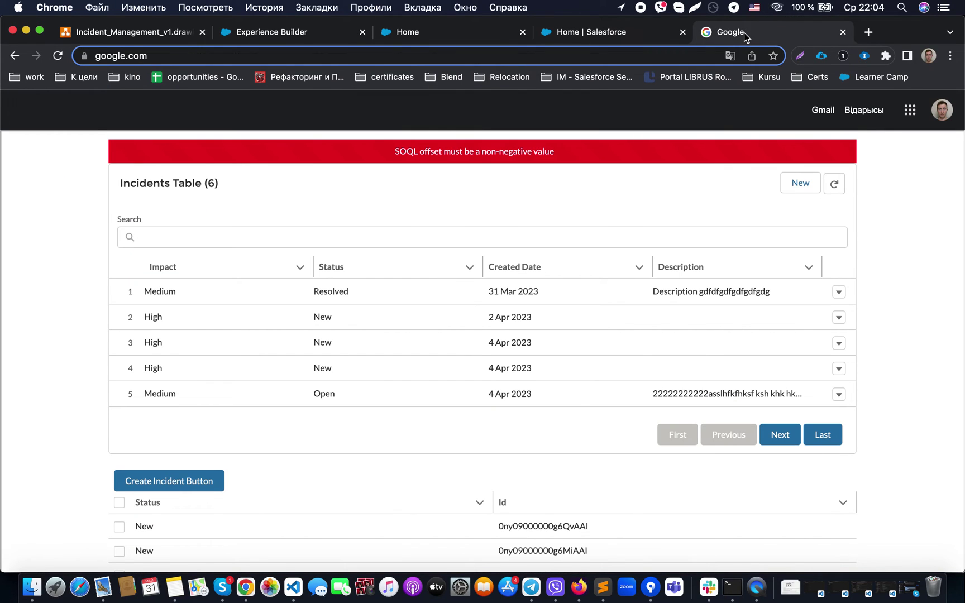
Step: Switch to Experience Builder and open the site's Security & Privacy settings to review the clickjack protection level and trusted domains for inline framing
{"action": "left_click", "coordinate": [639, 26]}
{"action": "left_click", "coordinate": [456, 27]}
{"action": "left_click", "coordinate": [289, 55]}
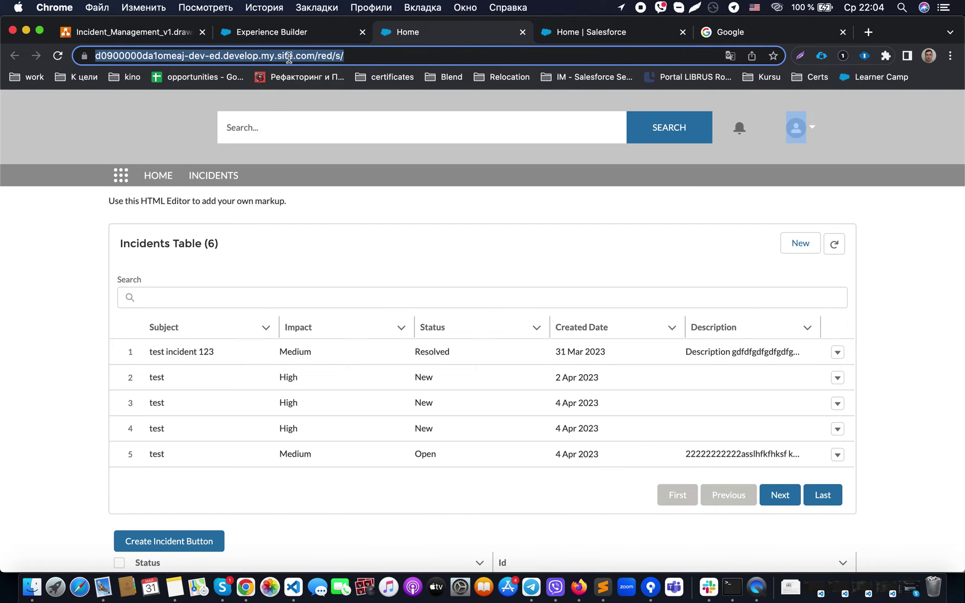
{"action": "left_click", "coordinate": [289, 34]}
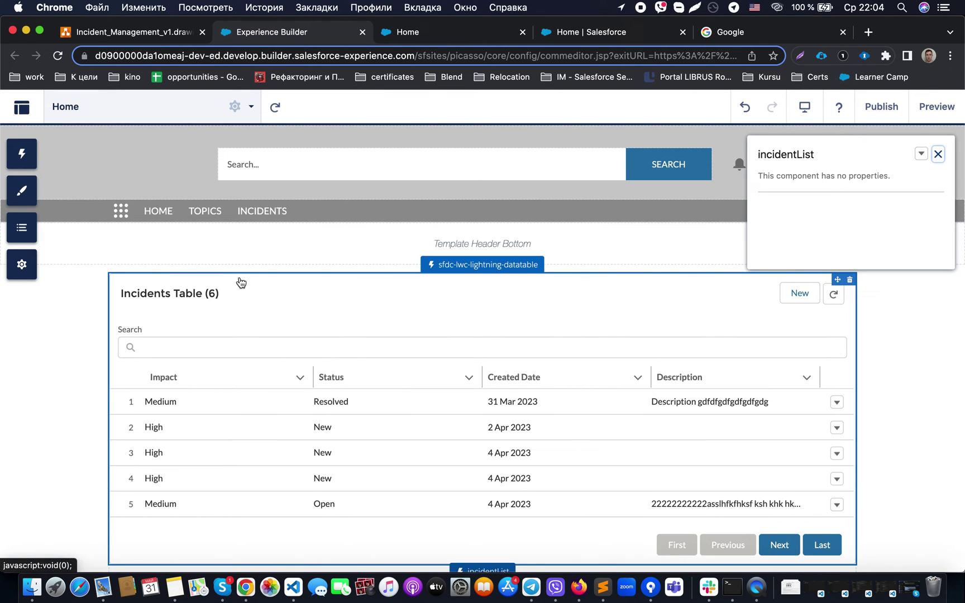
{"action": "left_click", "coordinate": [34, 262]}
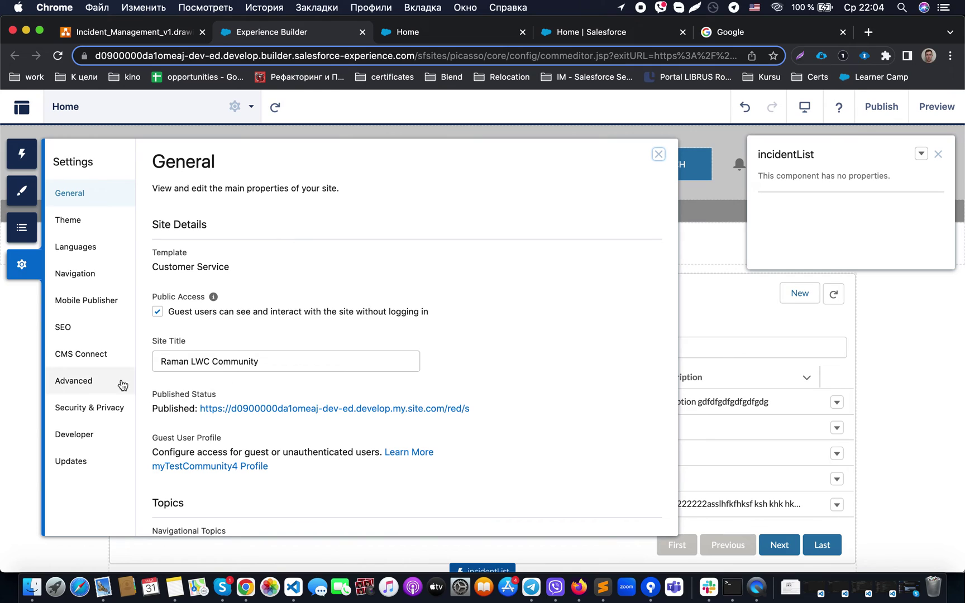
{"action": "left_click", "coordinate": [100, 412]}
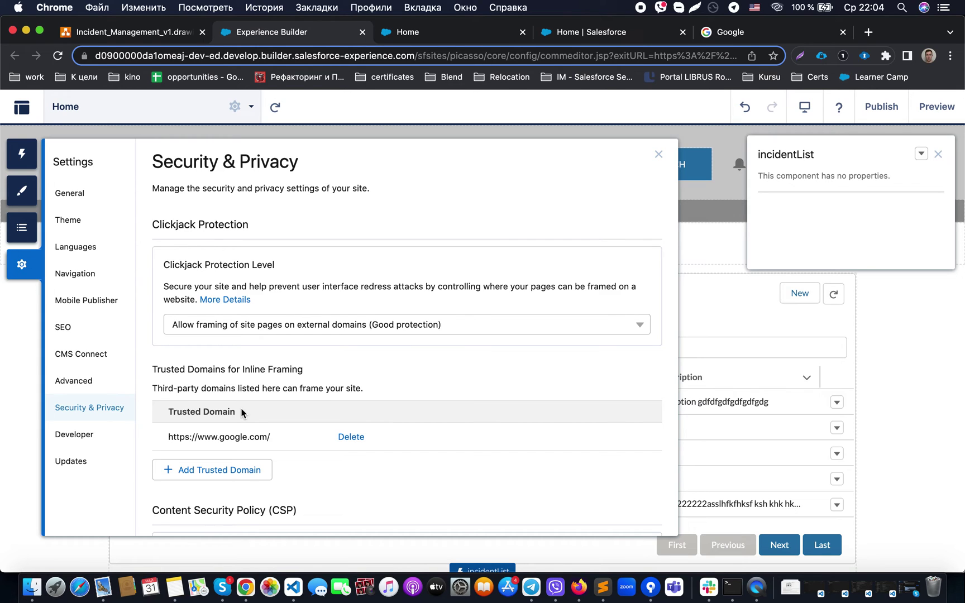
Step: Switch to the Incident_Management_v1.drawio diagram and review the Web site block's Omni-out, Lightning Out and iframe options, revisiting the embedded page
{"action": "left_click", "coordinate": [158, 37]}
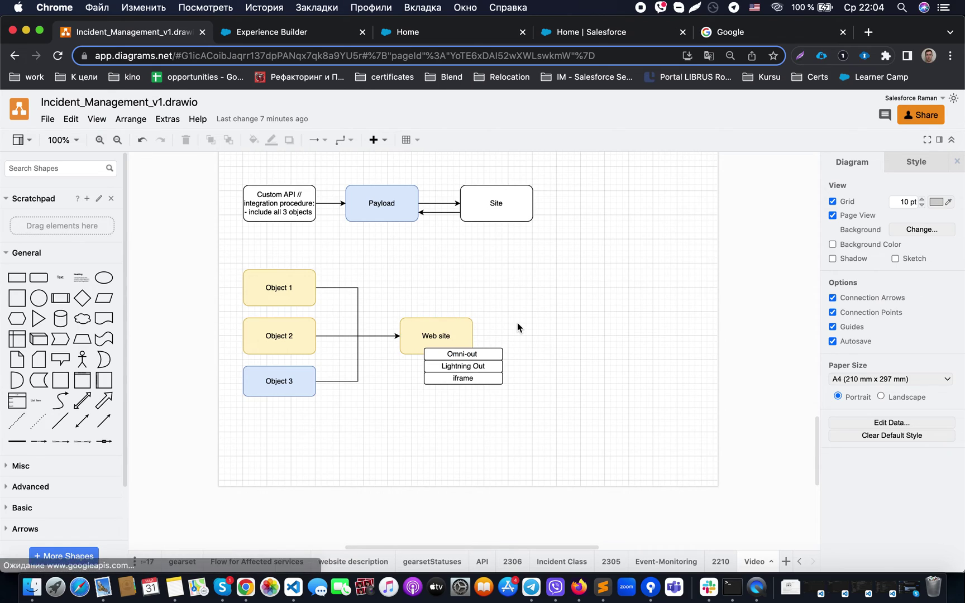
{"action": "left_click", "coordinate": [503, 350]}
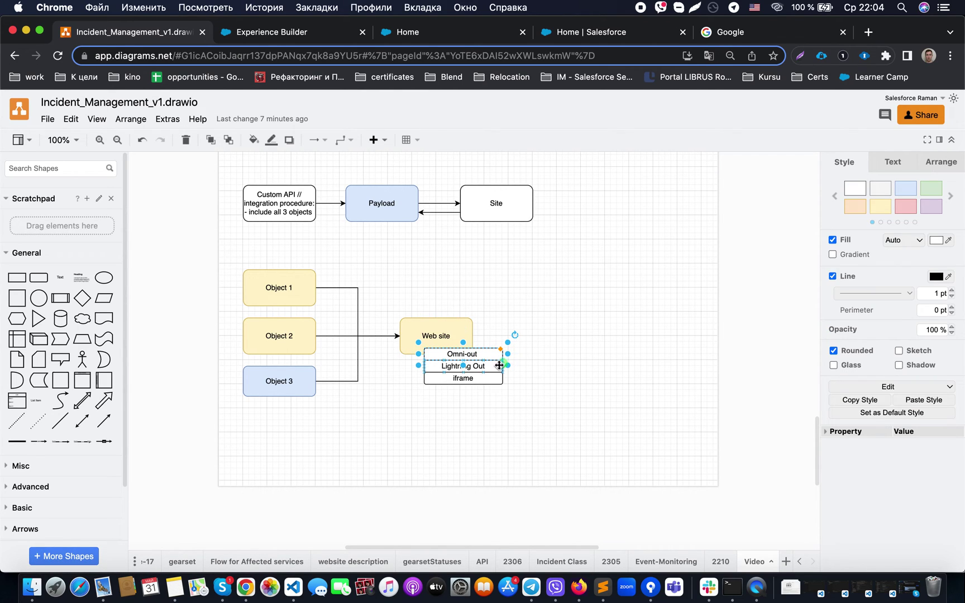
{"action": "left_click", "coordinate": [519, 319]}
{"action": "left_click", "coordinate": [494, 353]}
{"action": "left_click", "coordinate": [540, 305]}
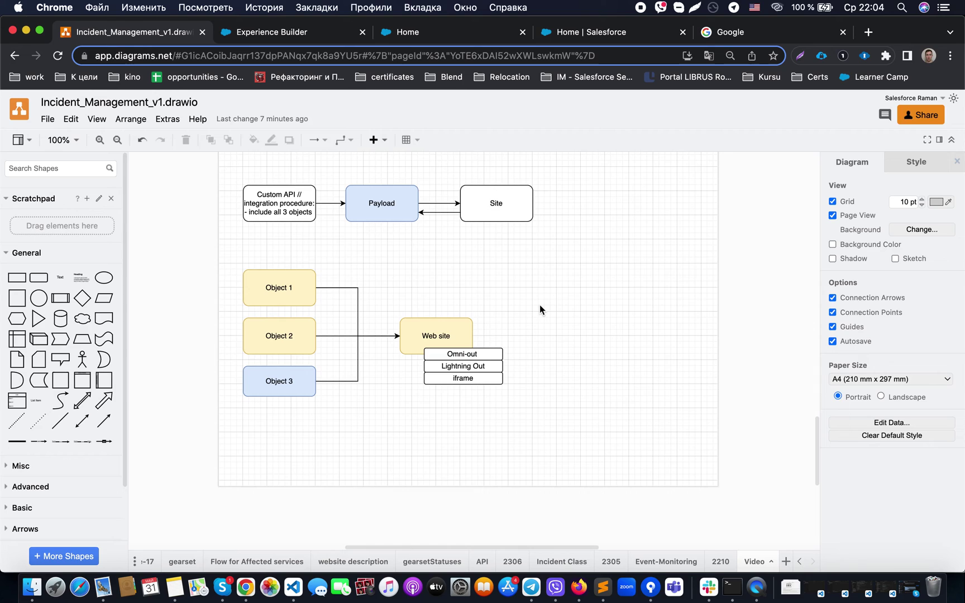
{"action": "left_click", "coordinate": [487, 352]}
{"action": "left_click", "coordinate": [539, 332]}
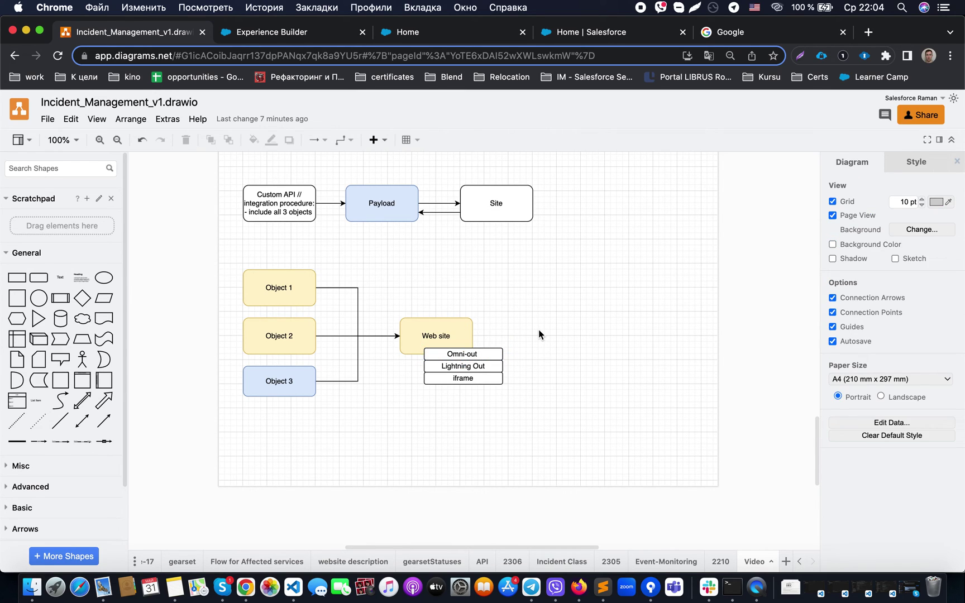
{"action": "left_click", "coordinate": [731, 34]}
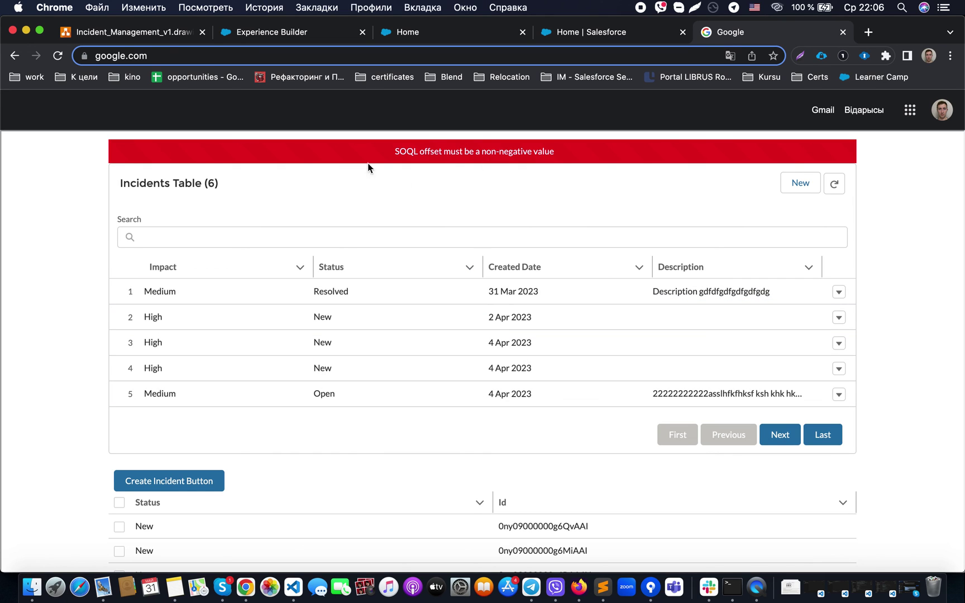
{"action": "key", "text": "super+1"}
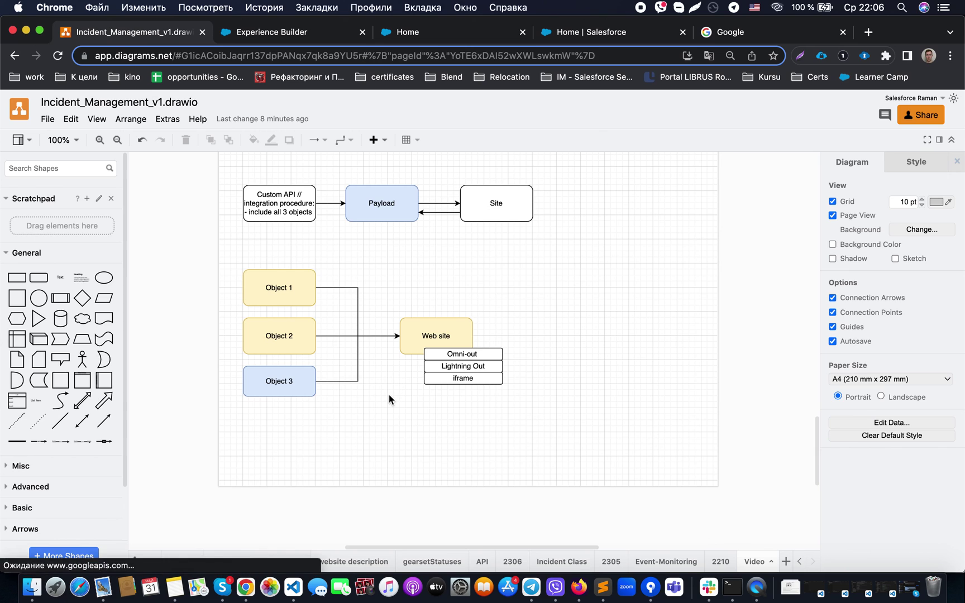